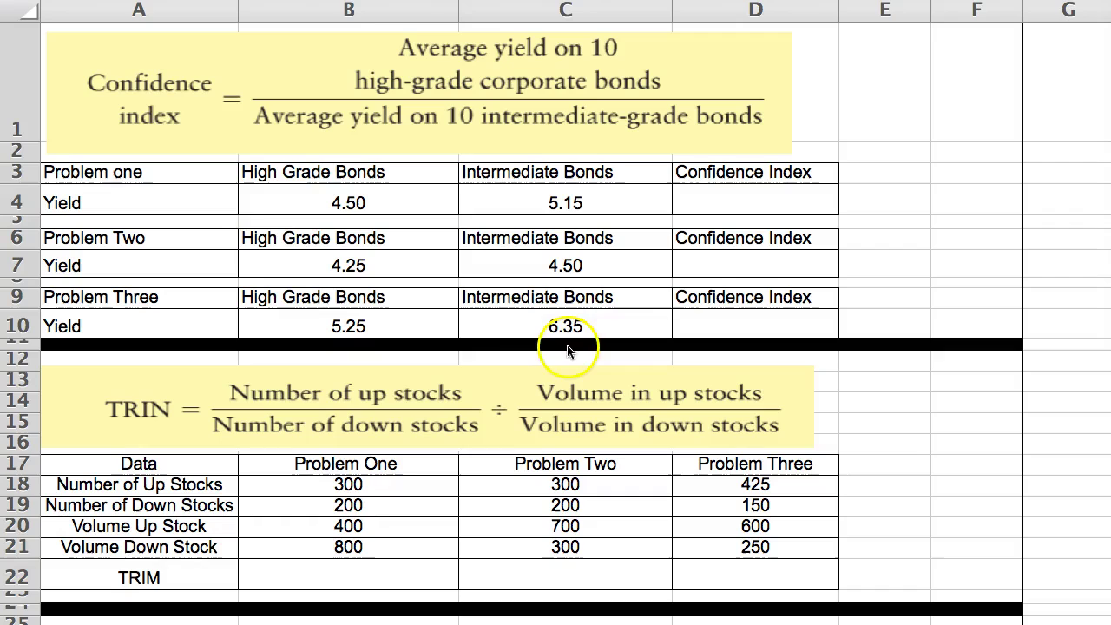
Step: Calculate the Confidence Index for Problem one in D4 with the formula +B4/C4
{"action": "left_click", "coordinate": [734, 199]}
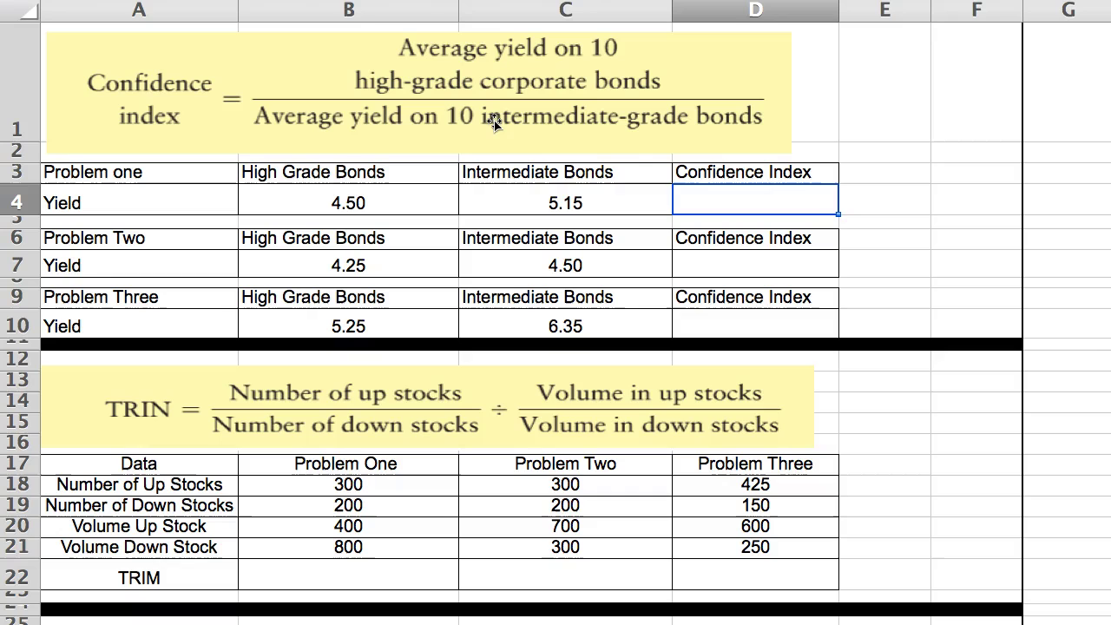
{"action": "type", "text": "+"}
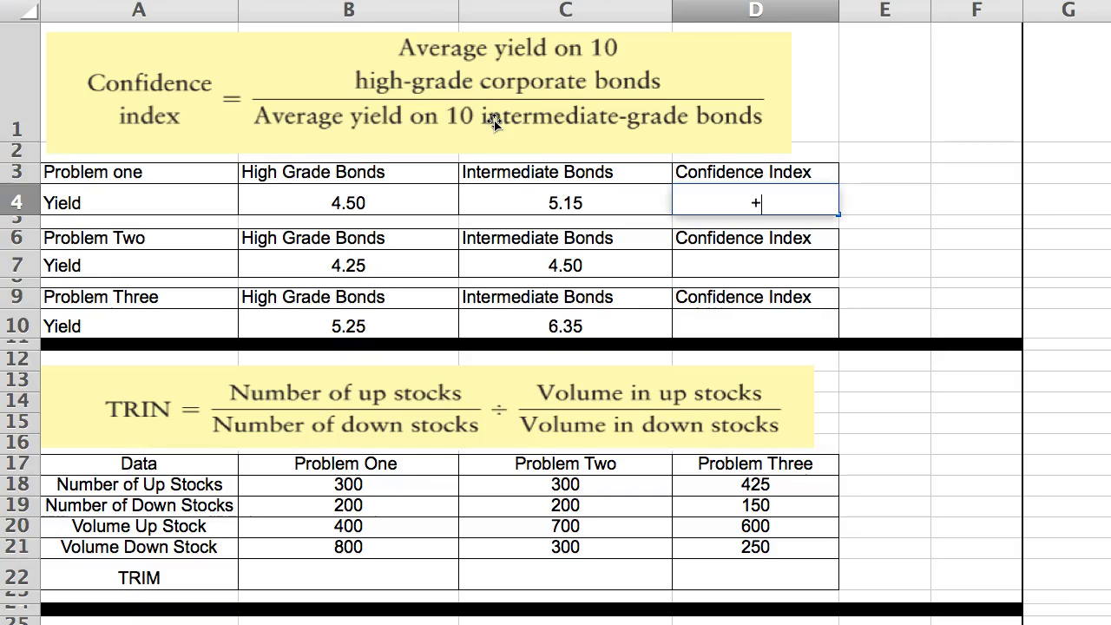
{"action": "left_click", "coordinate": [373, 205]}
{"action": "type", "text": "/"}
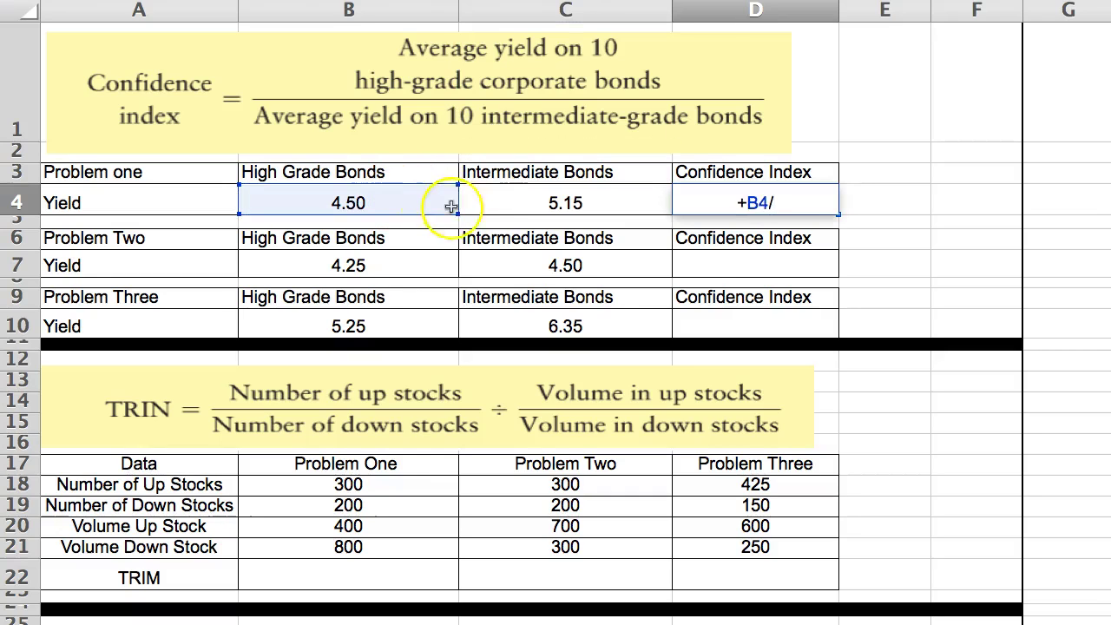
{"action": "left_click", "coordinate": [512, 206]}
{"action": "key", "text": "Return"}
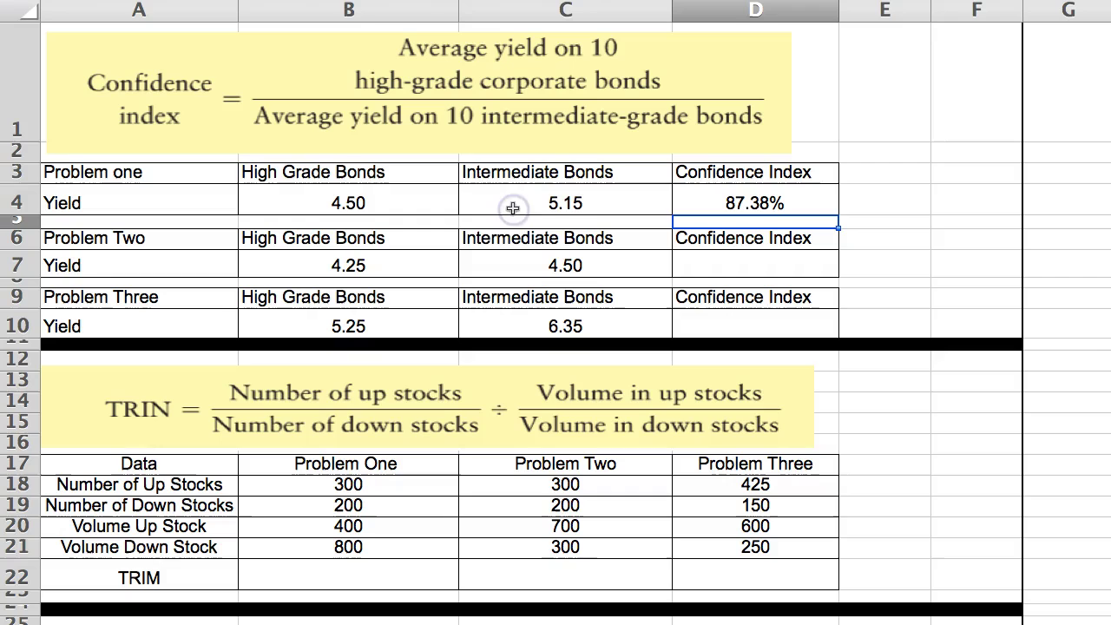
{"action": "left_click", "coordinate": [694, 201]}
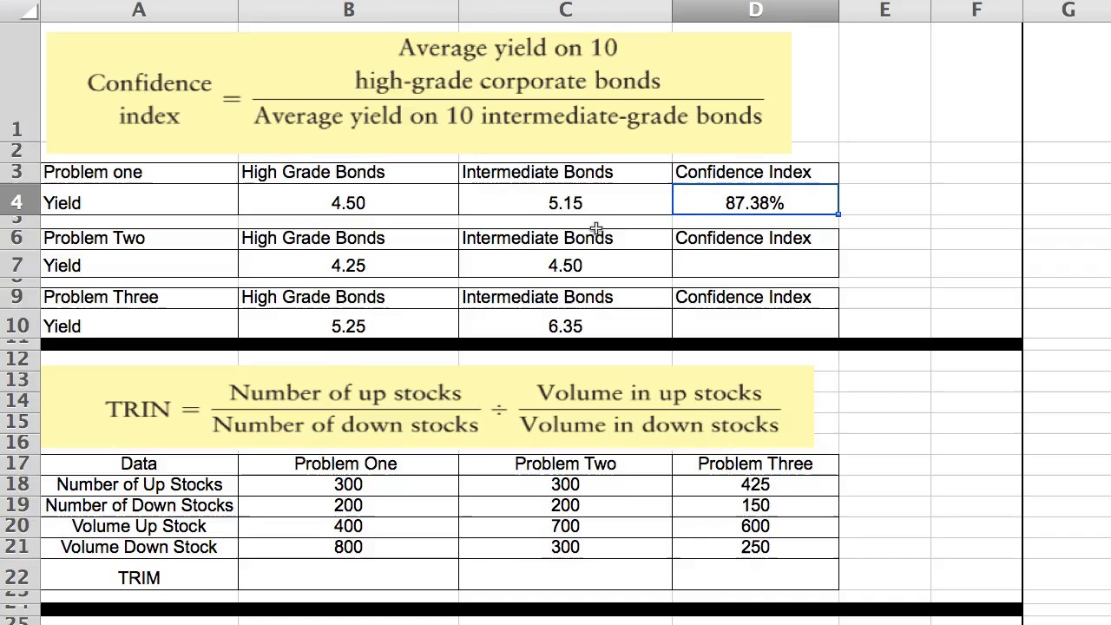
Step: Calculate the Problem One value in B22 of the TRIN table with the formula +(B18/B19)/(B20/B21)
{"action": "scroll", "coordinate": [593, 225], "scroll_direction": "down", "scroll_amount": 5}
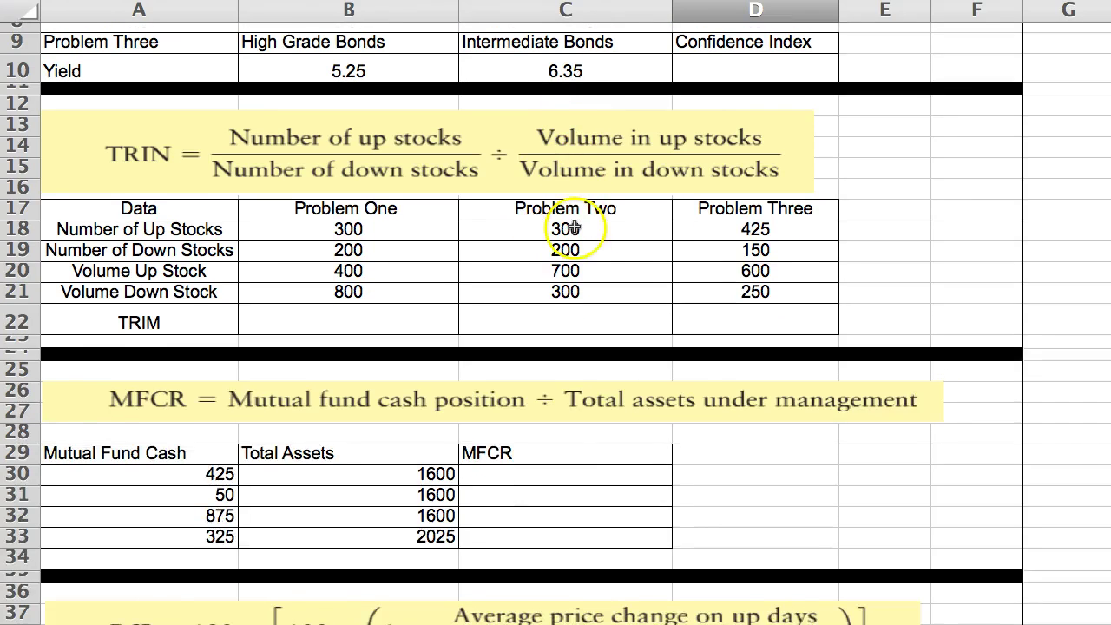
{"action": "scroll", "coordinate": [577, 234], "scroll_direction": "down", "scroll_amount": 1}
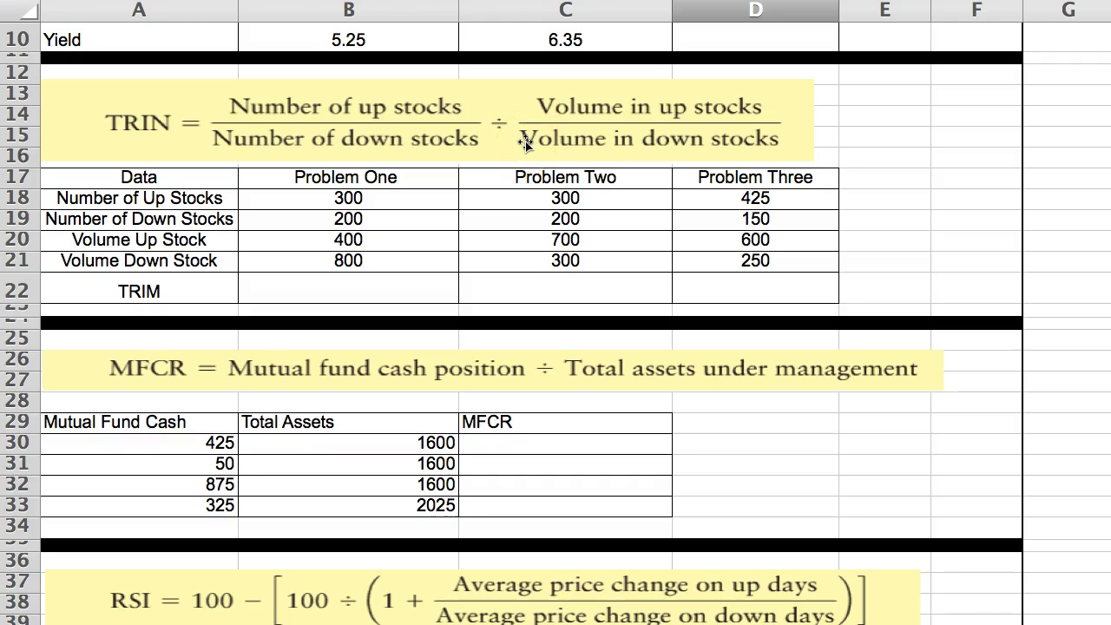
{"action": "left_click", "coordinate": [332, 290]}
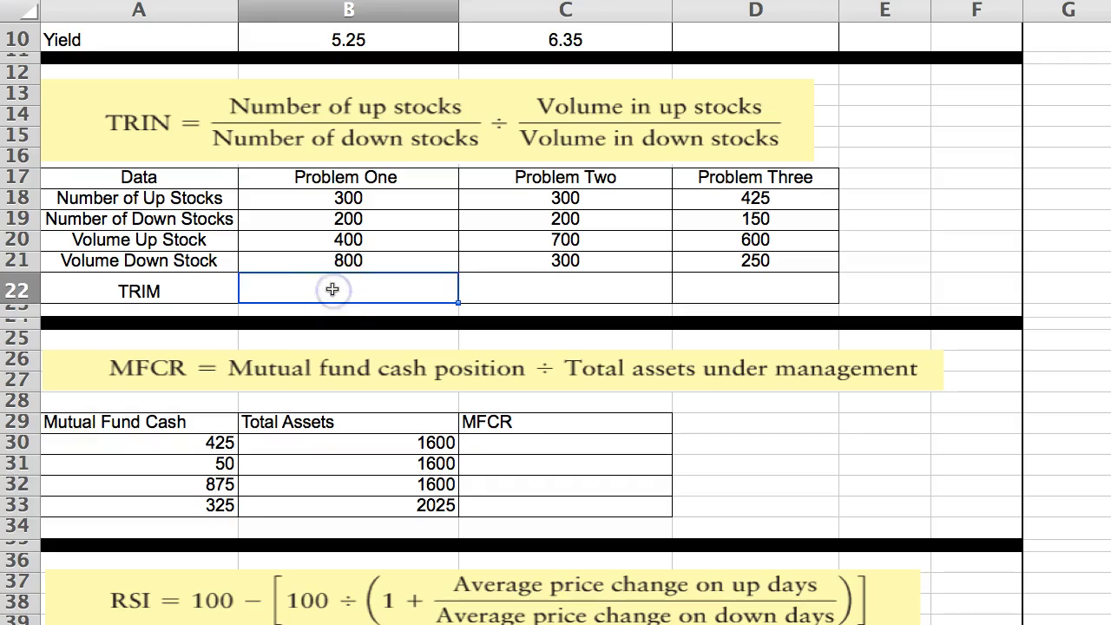
{"action": "type", "text": "+"}
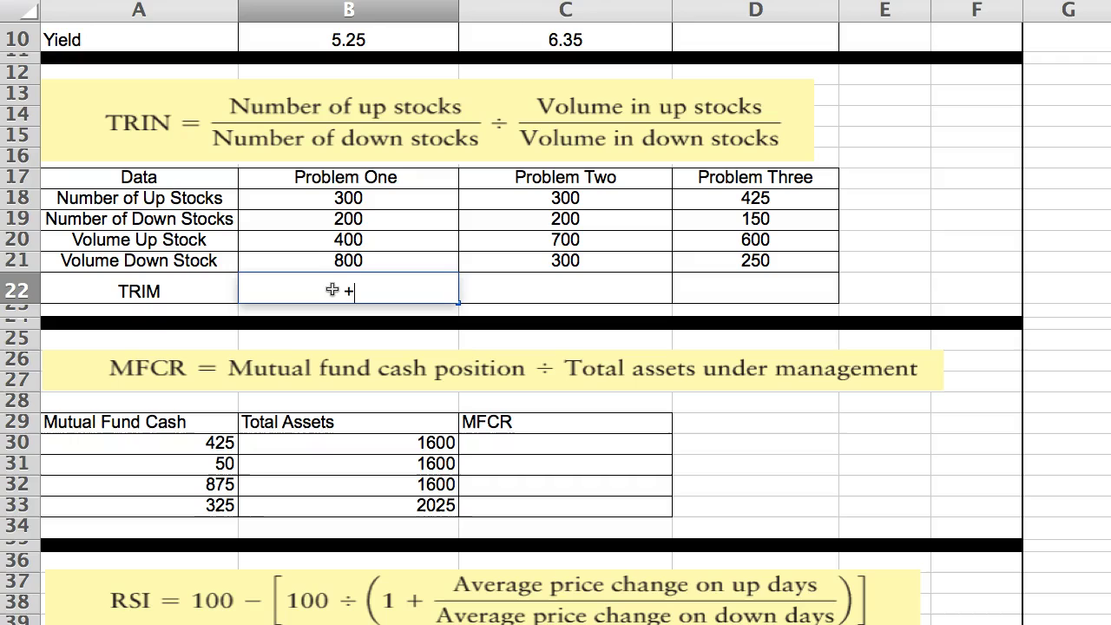
{"action": "type", "text": "("}
{"action": "left_click", "coordinate": [333, 264]}
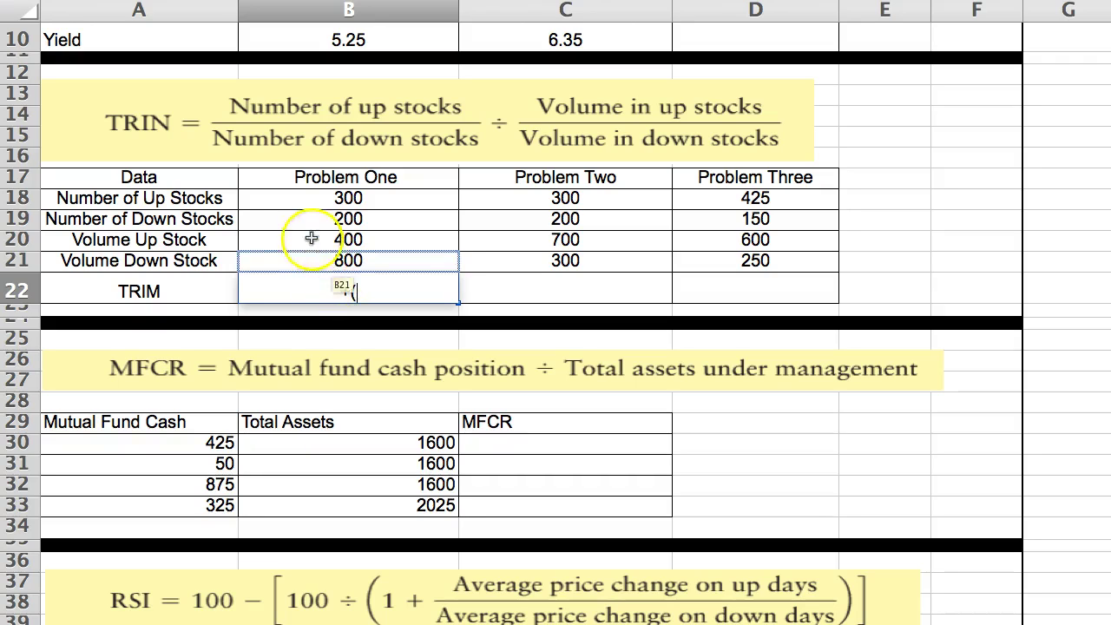
{"action": "left_click", "coordinate": [290, 198]}
{"action": "type", "text": "/"}
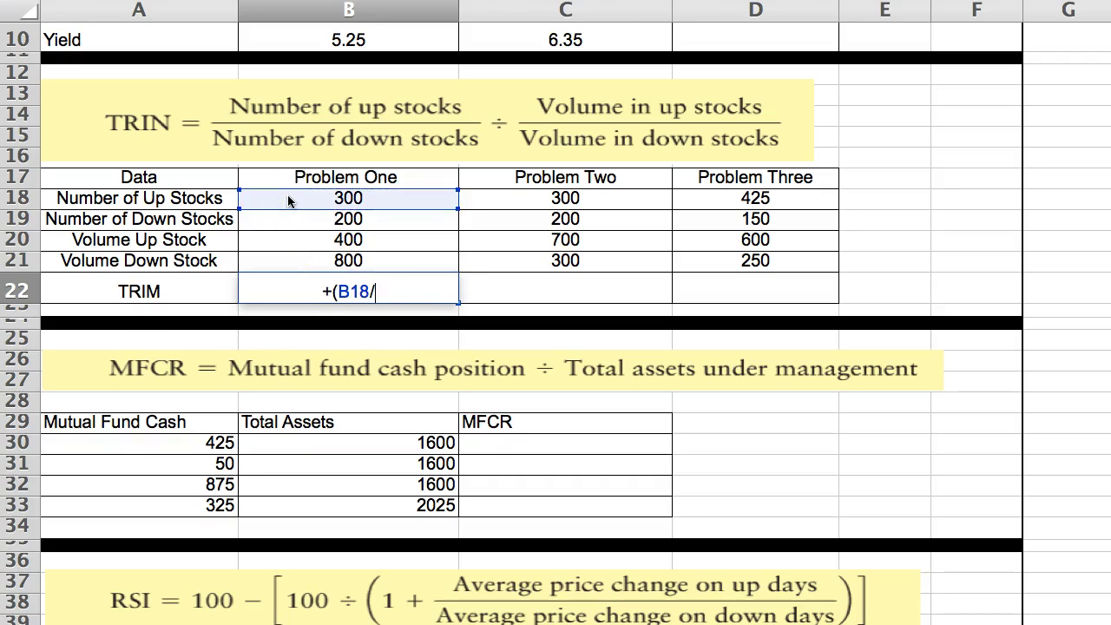
{"action": "left_click", "coordinate": [287, 223]}
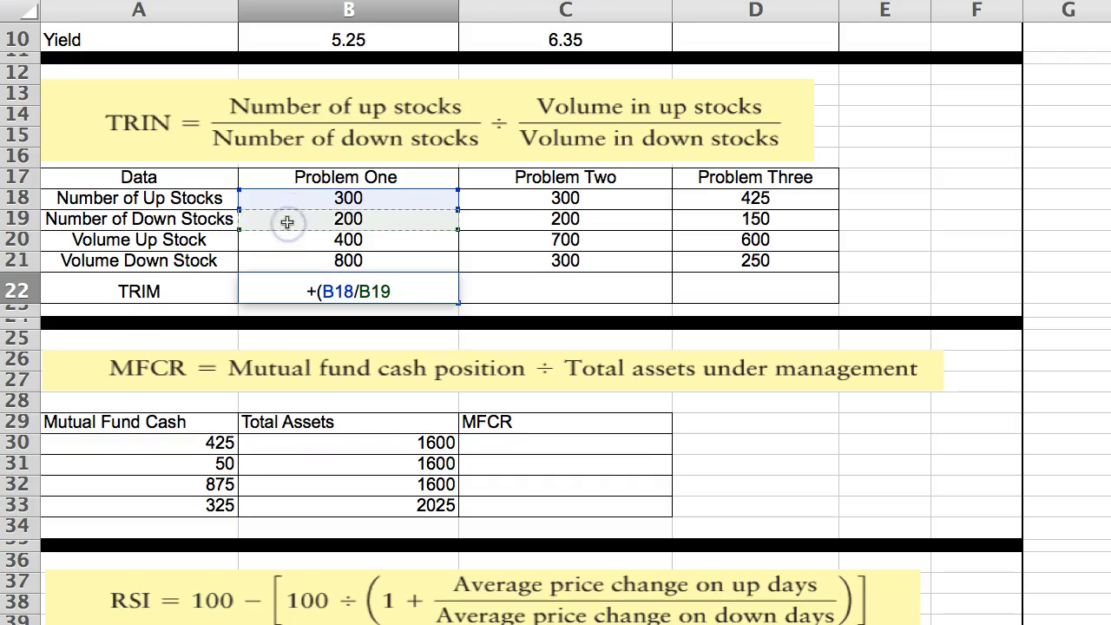
{"action": "type", "text": ")"}
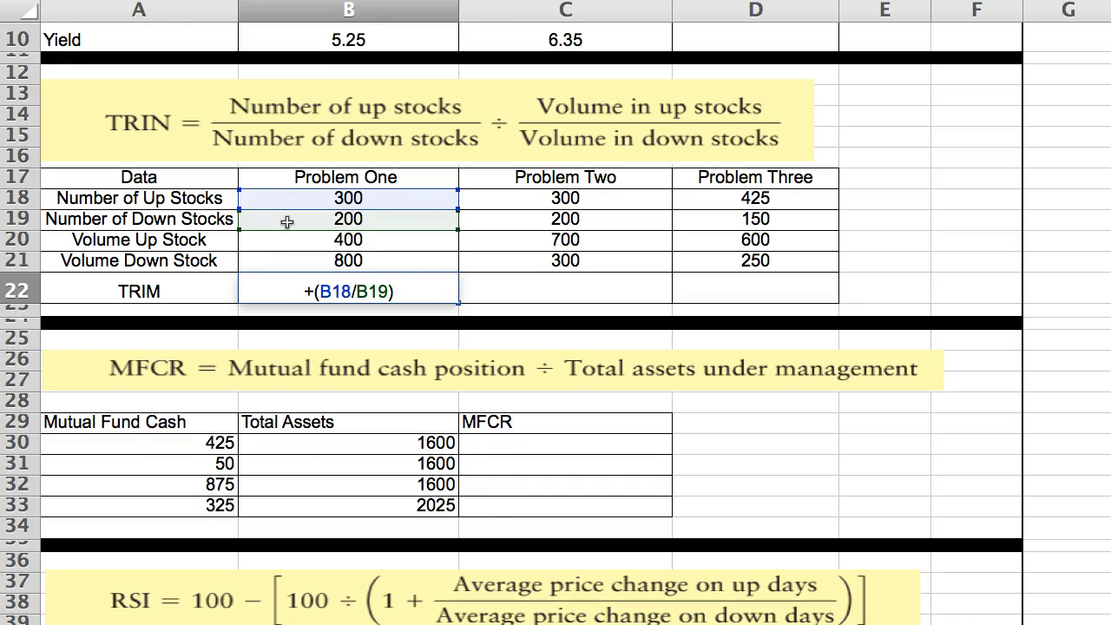
{"action": "type", "text": "/("}
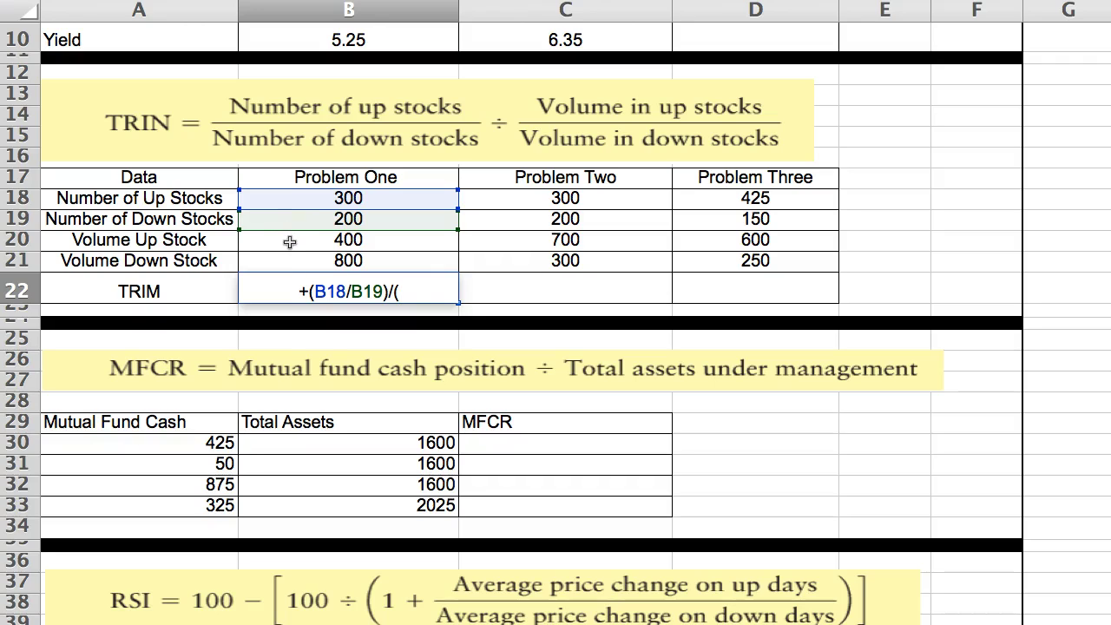
{"action": "left_click", "coordinate": [290, 241]}
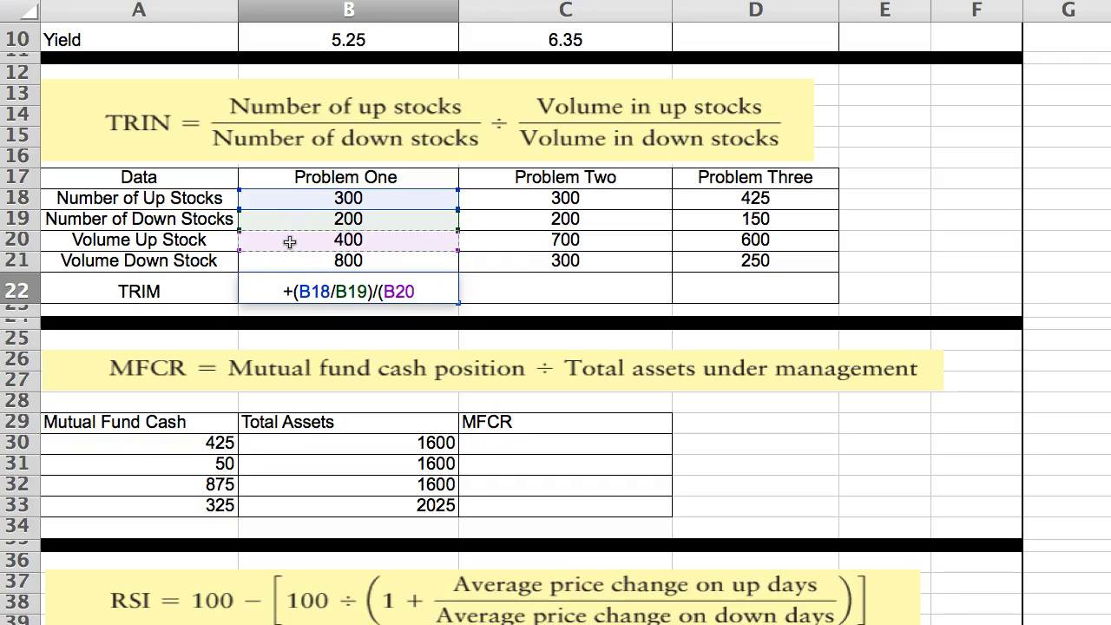
{"action": "type", "text": "/"}
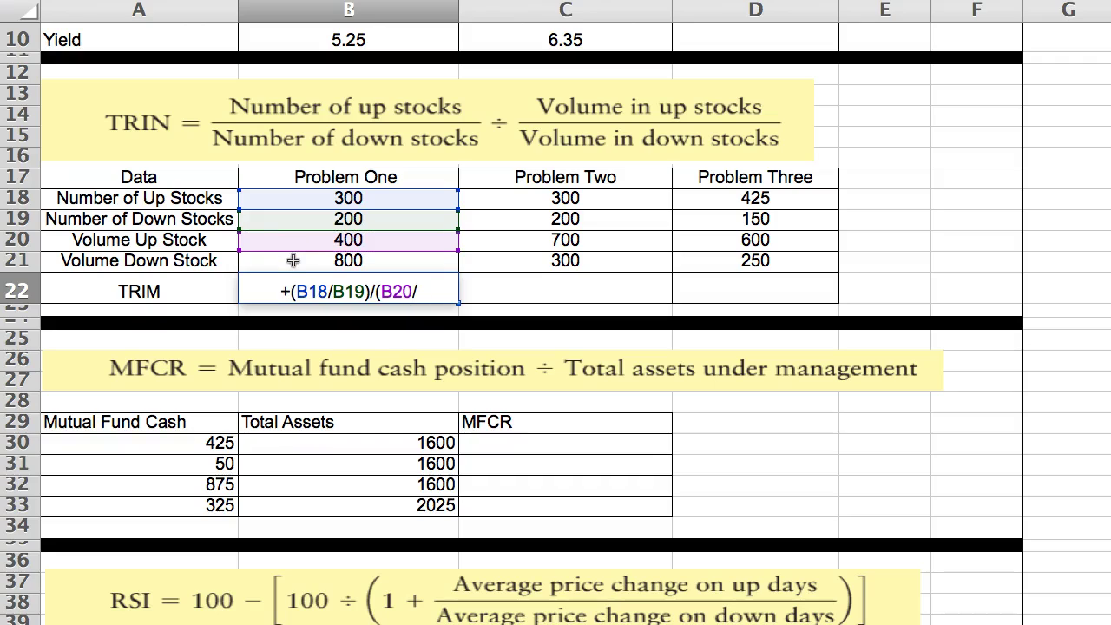
{"action": "left_click", "coordinate": [295, 261]}
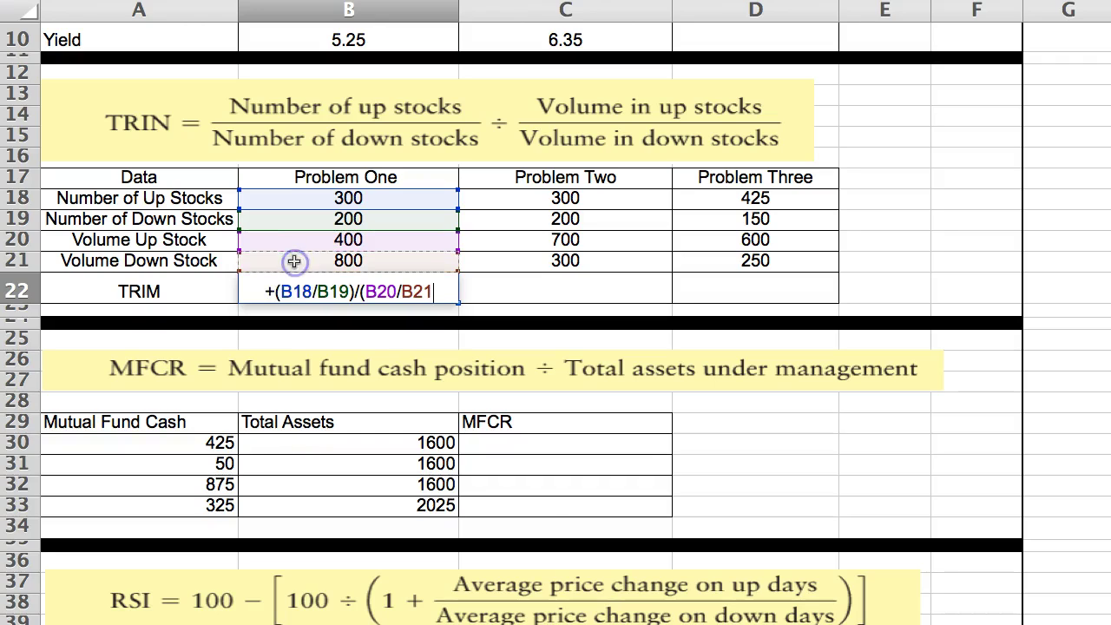
{"action": "type", "text": ")"}
{"action": "key", "text": "Return"}
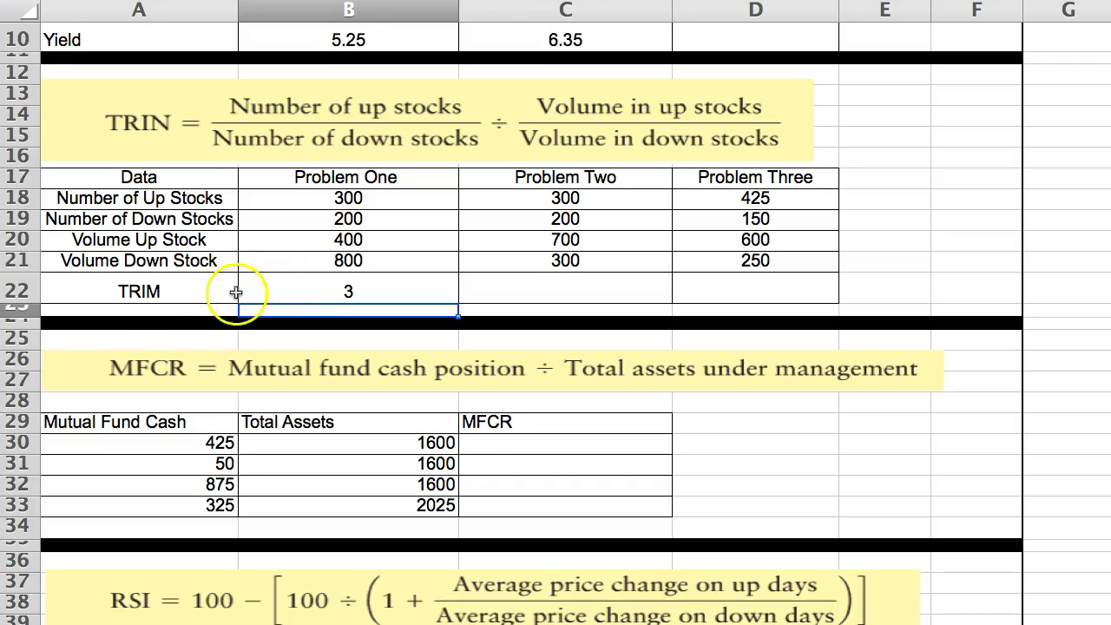
Step: Correct the row label in A22 to TRIN
{"action": "left_click", "coordinate": [178, 291]}
{"action": "key", "text": "super+l"}
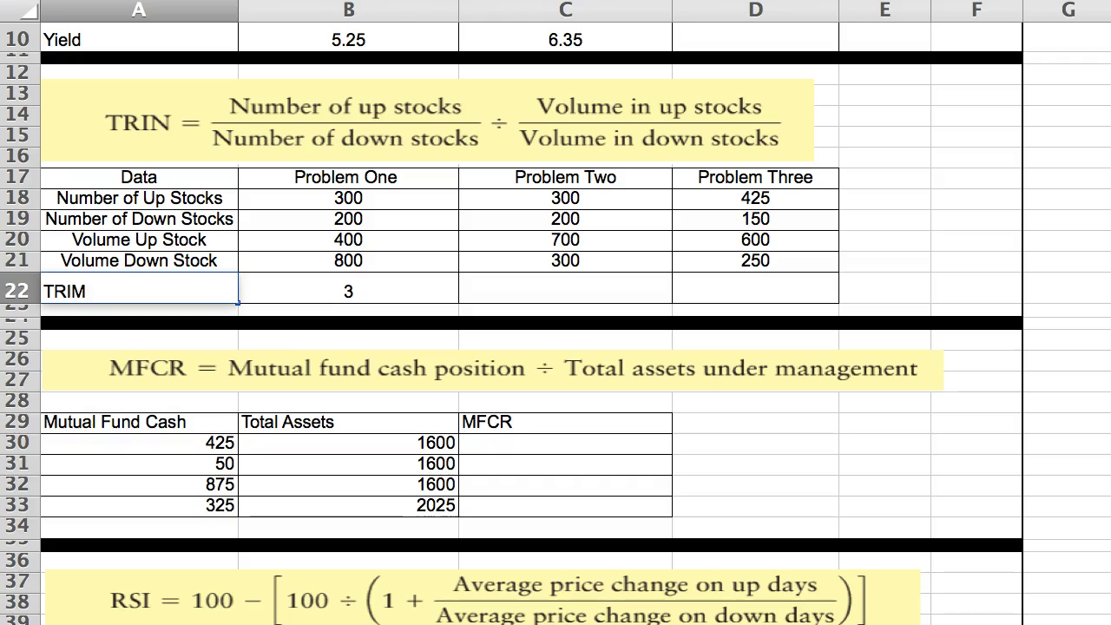
{"action": "key", "text": "BackSpace"}
{"action": "type", "text": "N"}
{"action": "left_click", "coordinate": [329, 218]}
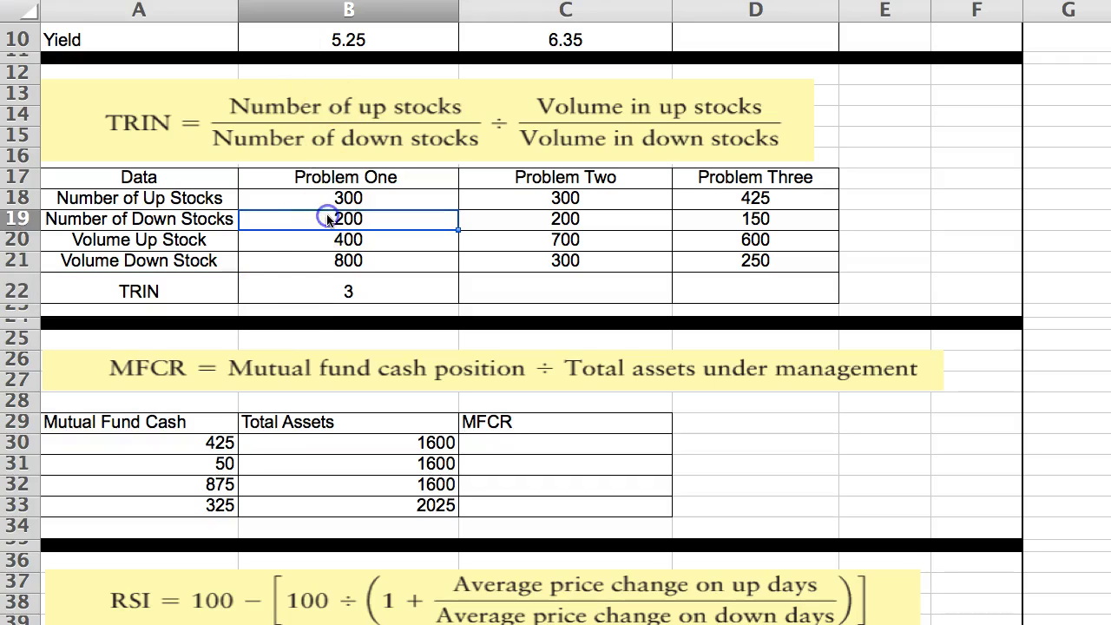
{"action": "left_click", "coordinate": [312, 292]}
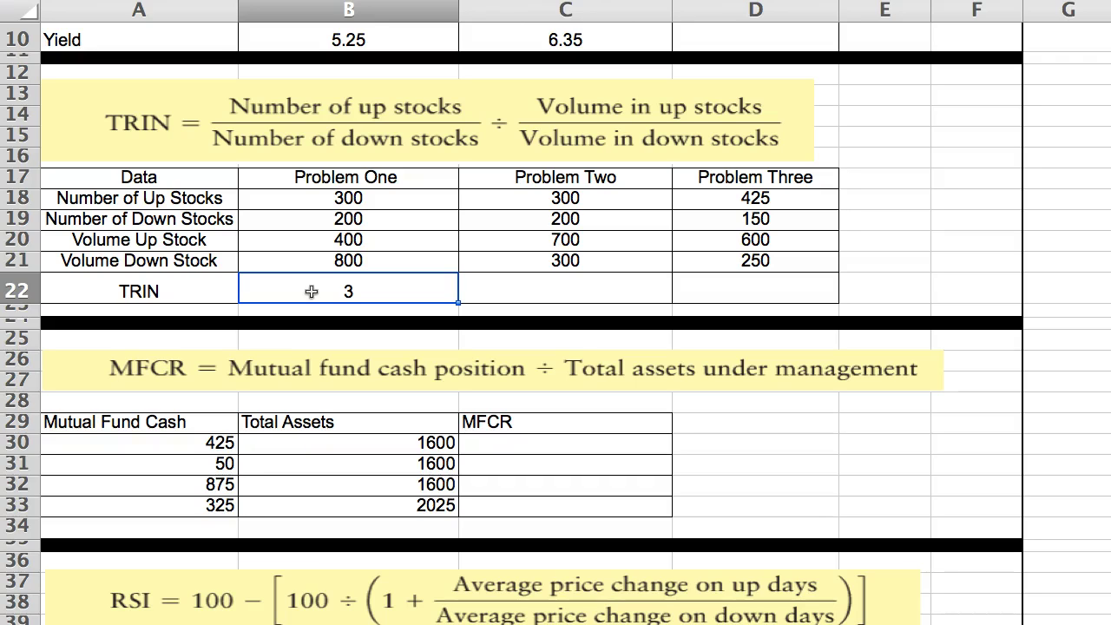
Step: Calculate the MFCR for the first mutual fund row in C30 with the formula +A30/B30
{"action": "scroll", "coordinate": [314, 291], "scroll_direction": "down", "scroll_amount": 3}
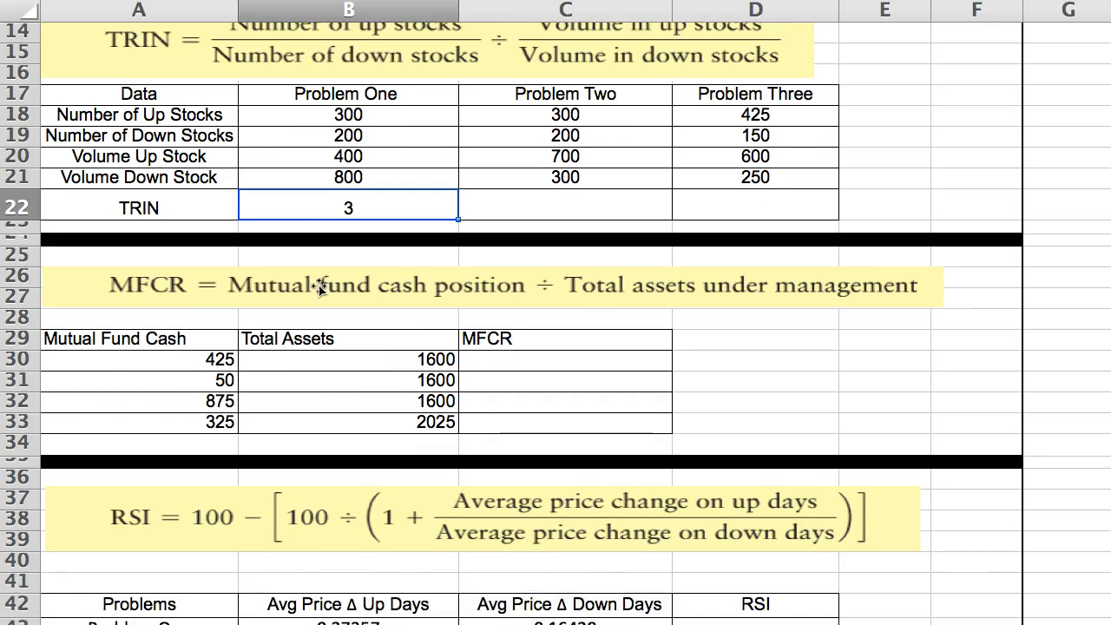
{"action": "scroll", "coordinate": [318, 289], "scroll_direction": "down", "scroll_amount": 3}
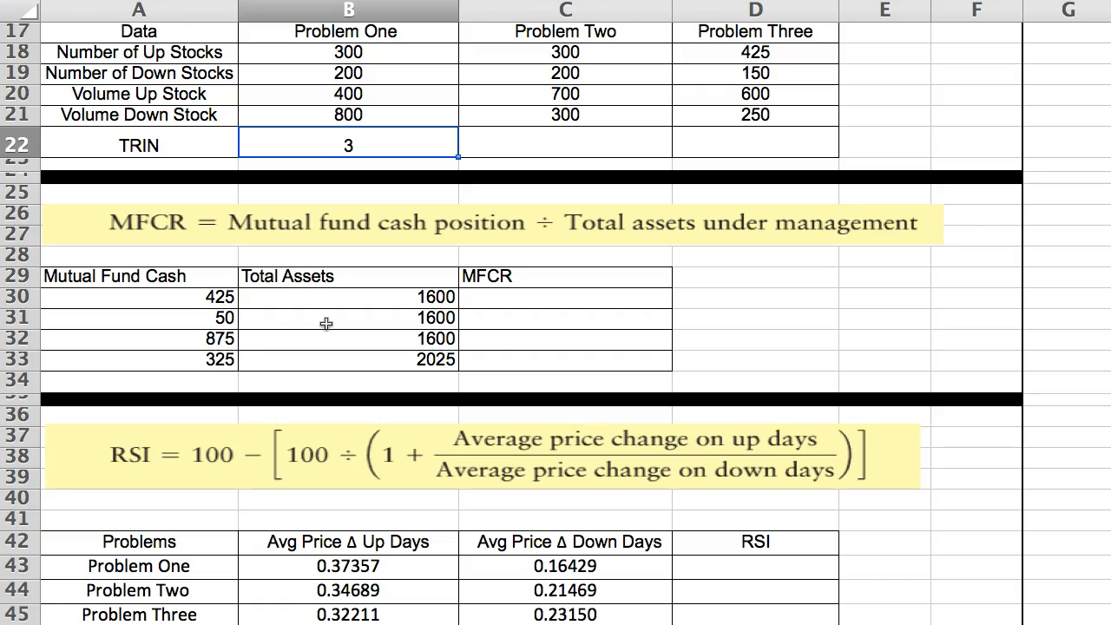
{"action": "left_click", "coordinate": [493, 298]}
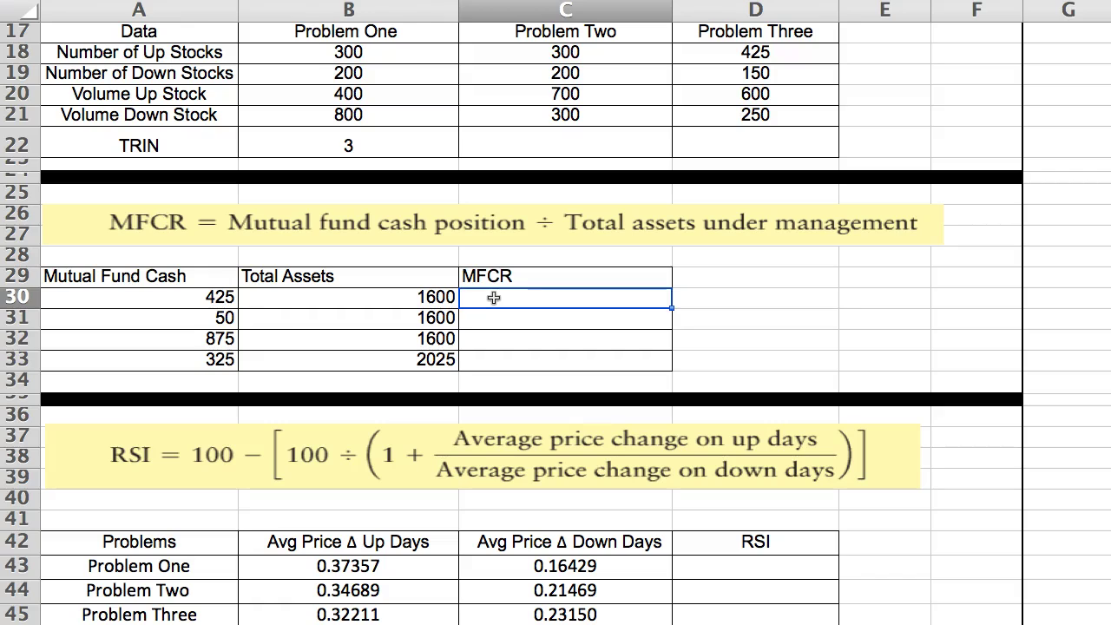
{"action": "type", "text": "+"}
{"action": "left_click", "coordinate": [173, 297]}
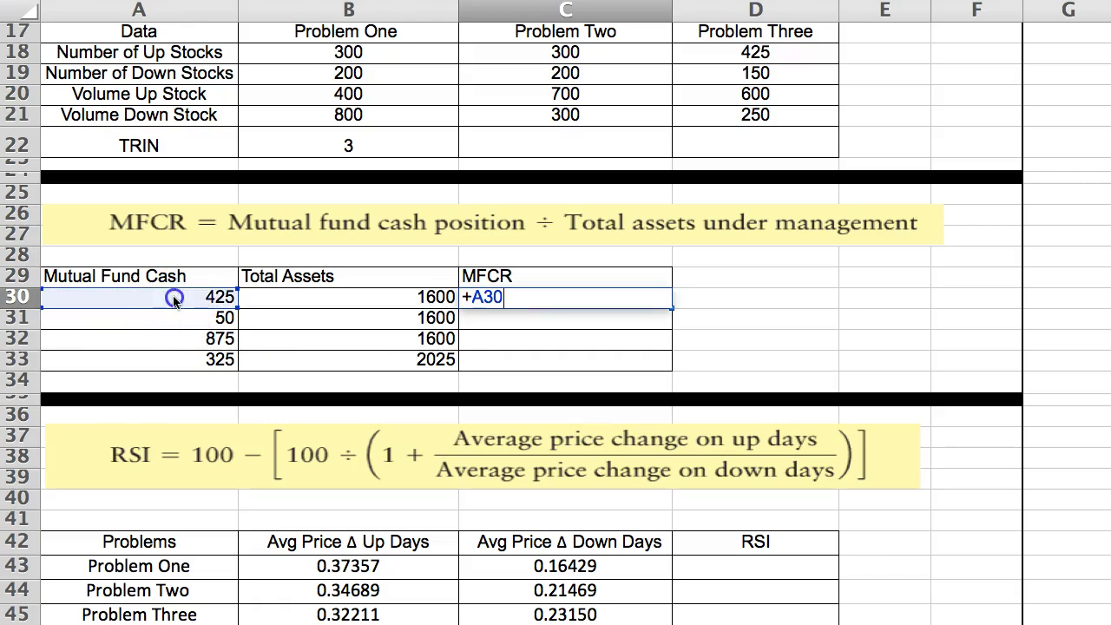
{"action": "type", "text": "/"}
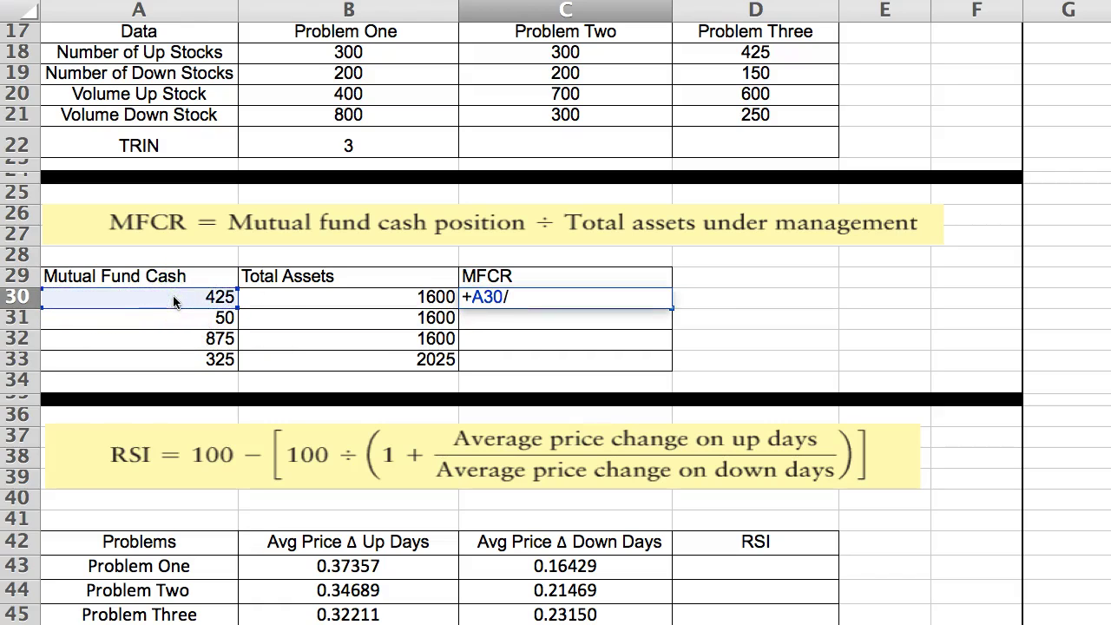
{"action": "left_click", "coordinate": [295, 297]}
{"action": "key", "text": "Return"}
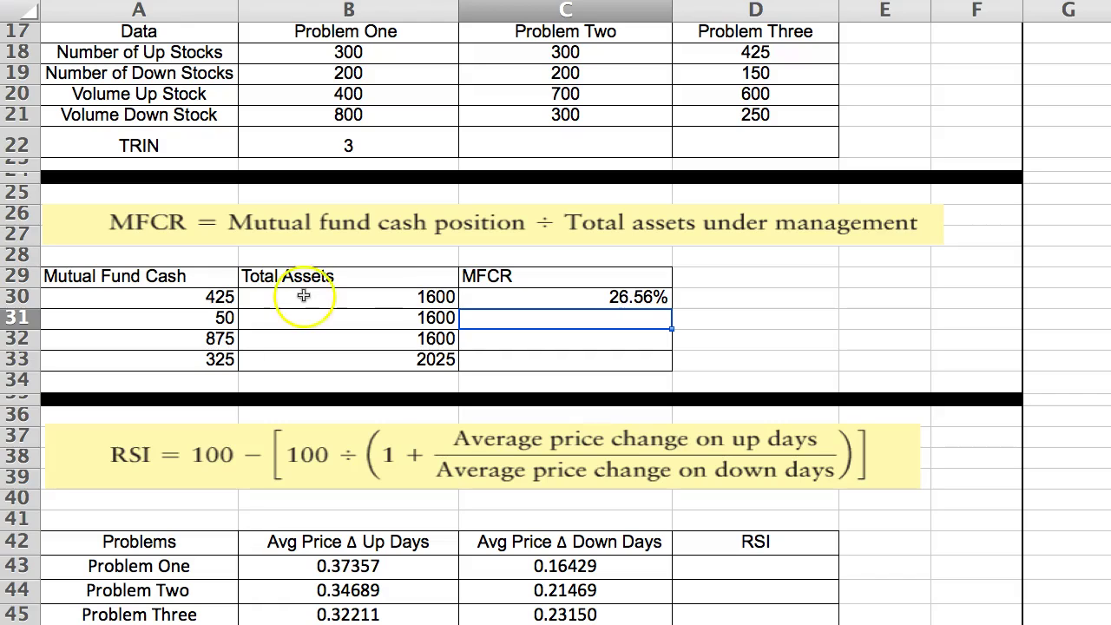
Step: Calculate the RSI for Problem One in D43 with the formula +100-(100/(1+(B43/C43)))
{"action": "scroll", "coordinate": [366, 303], "scroll_direction": "down", "scroll_amount": 1}
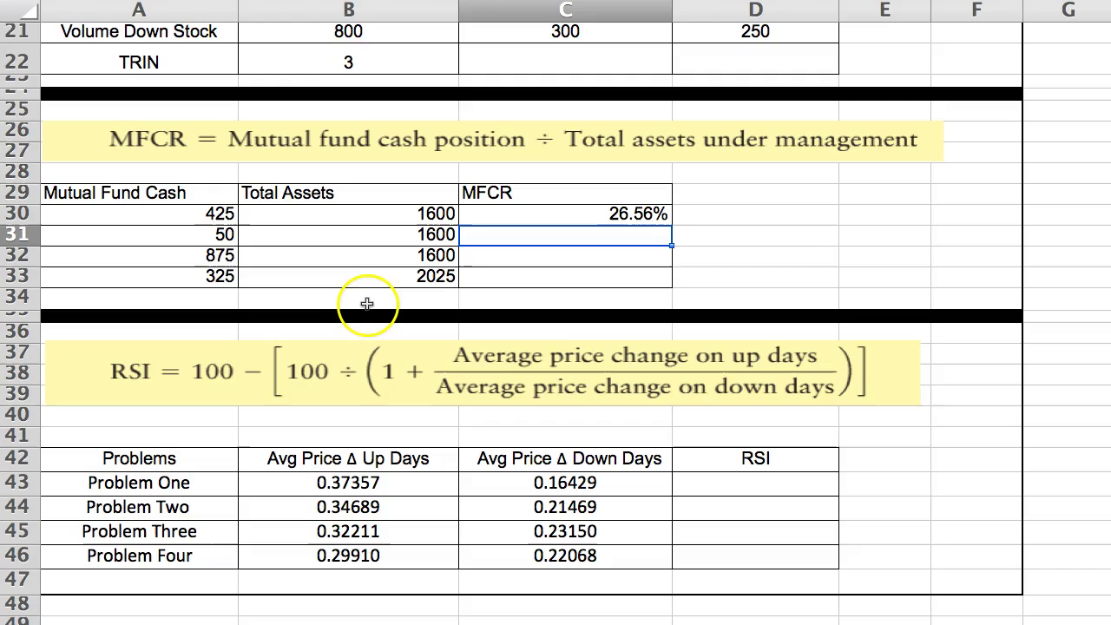
{"action": "scroll", "coordinate": [368, 303], "scroll_direction": "down", "scroll_amount": 3}
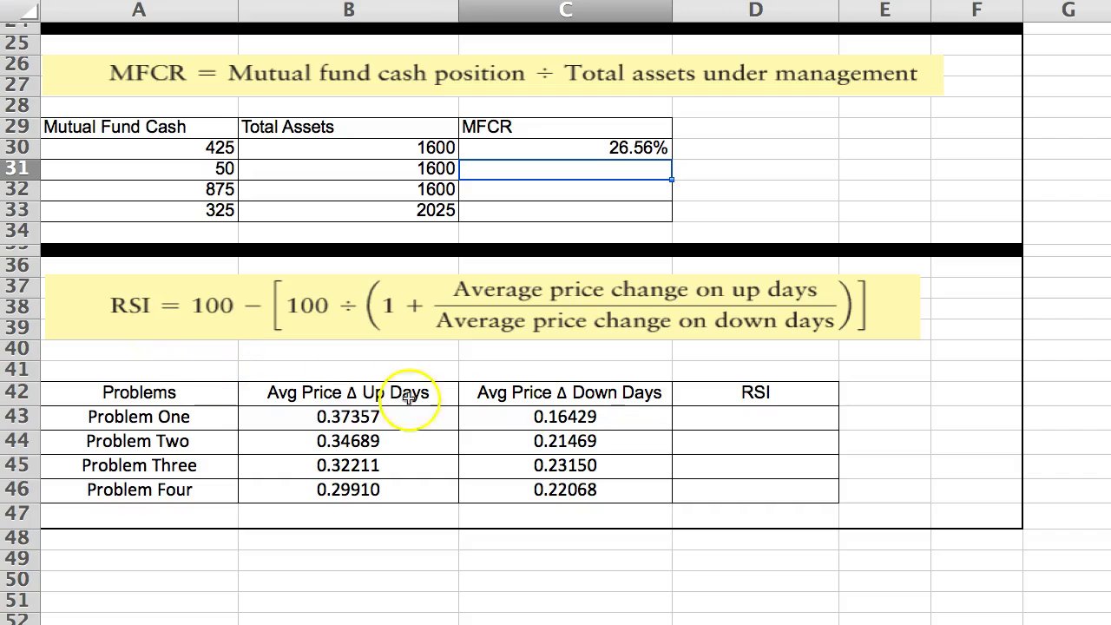
{"action": "left_click", "coordinate": [707, 420]}
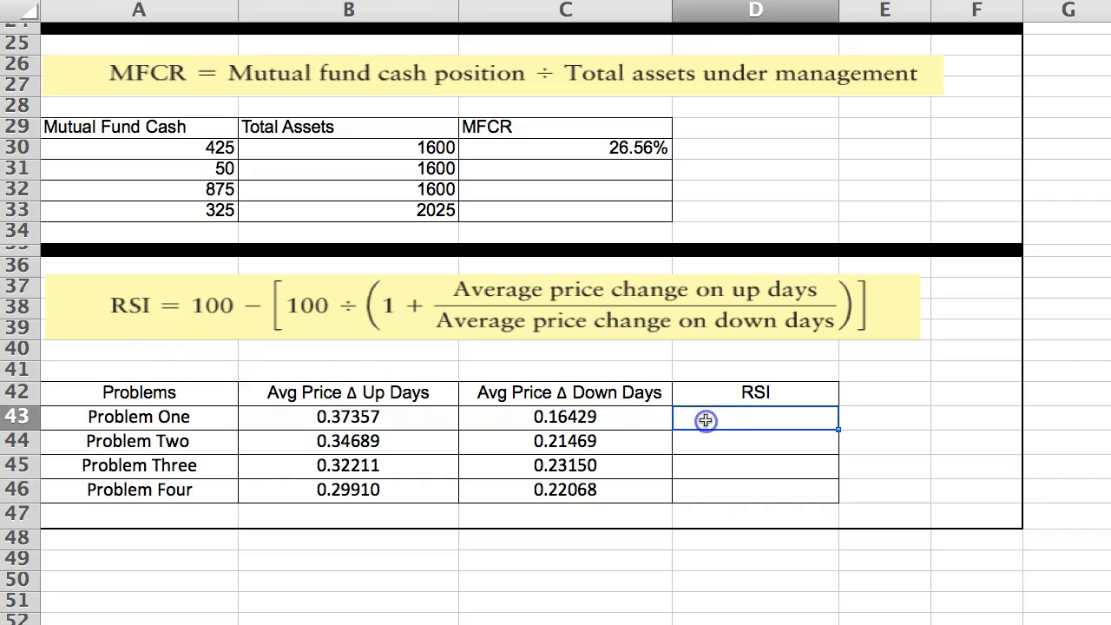
{"action": "left_click", "coordinate": [391, 417]}
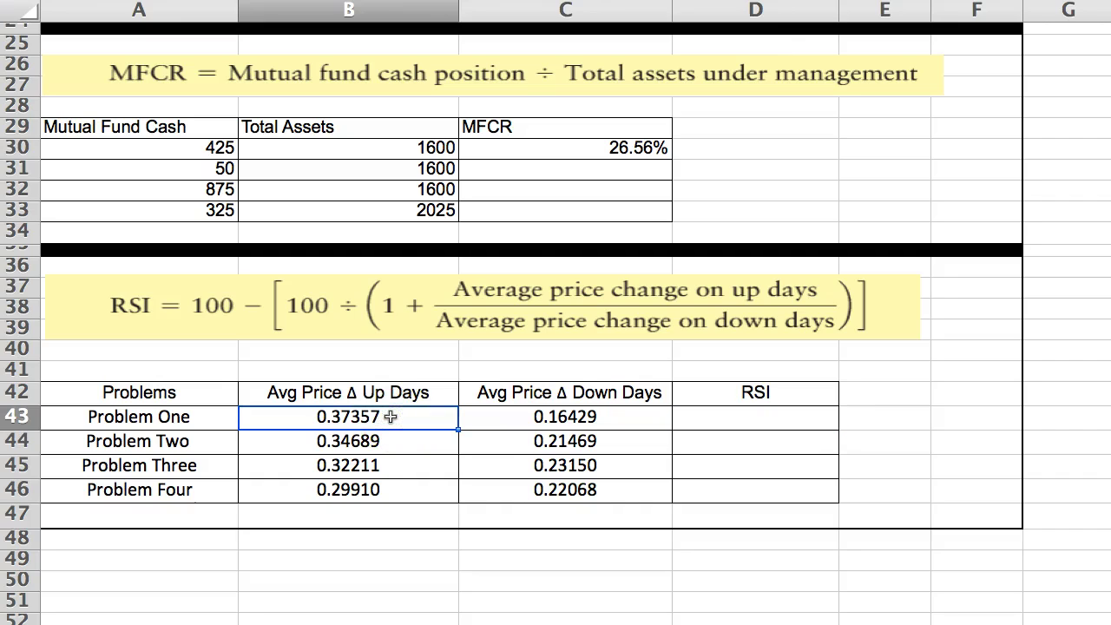
{"action": "left_click", "coordinate": [504, 419]}
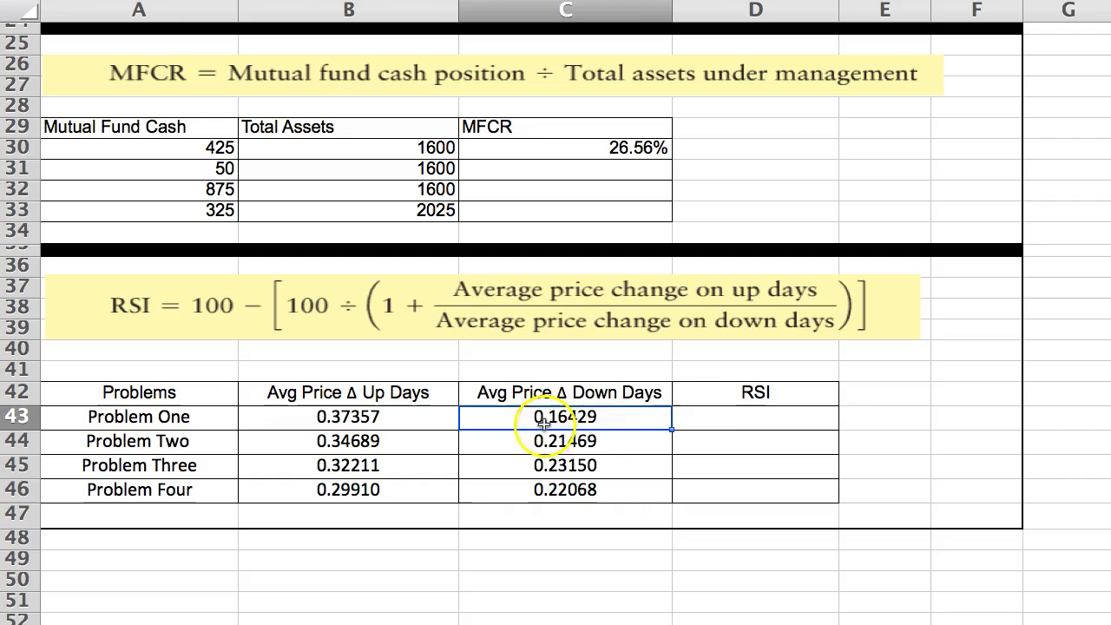
{"action": "left_click", "coordinate": [707, 419]}
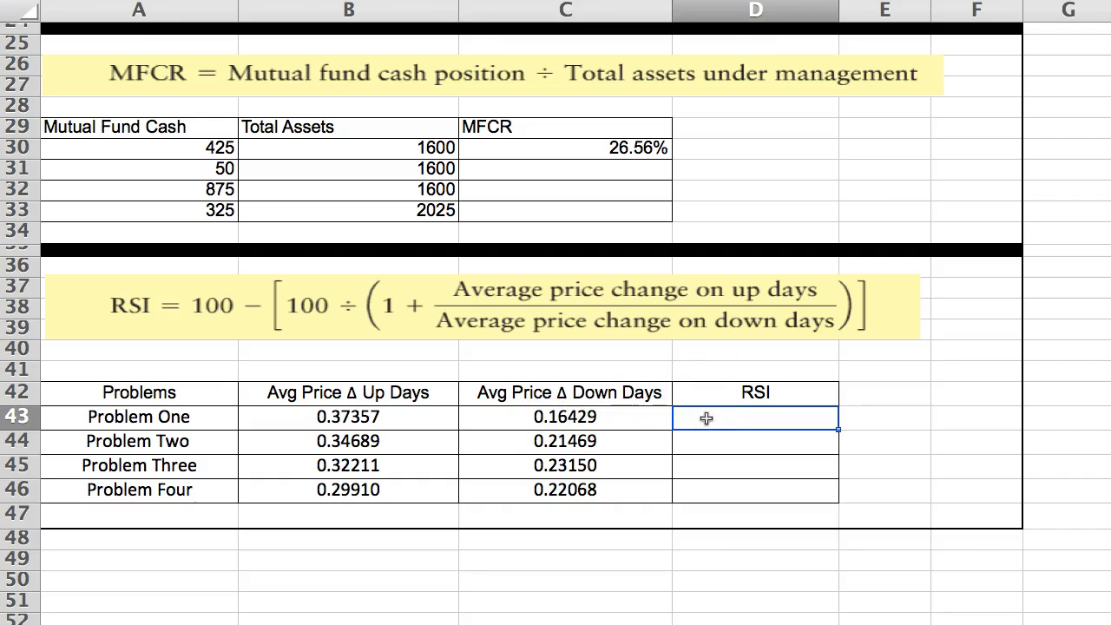
{"action": "type", "text": "+"}
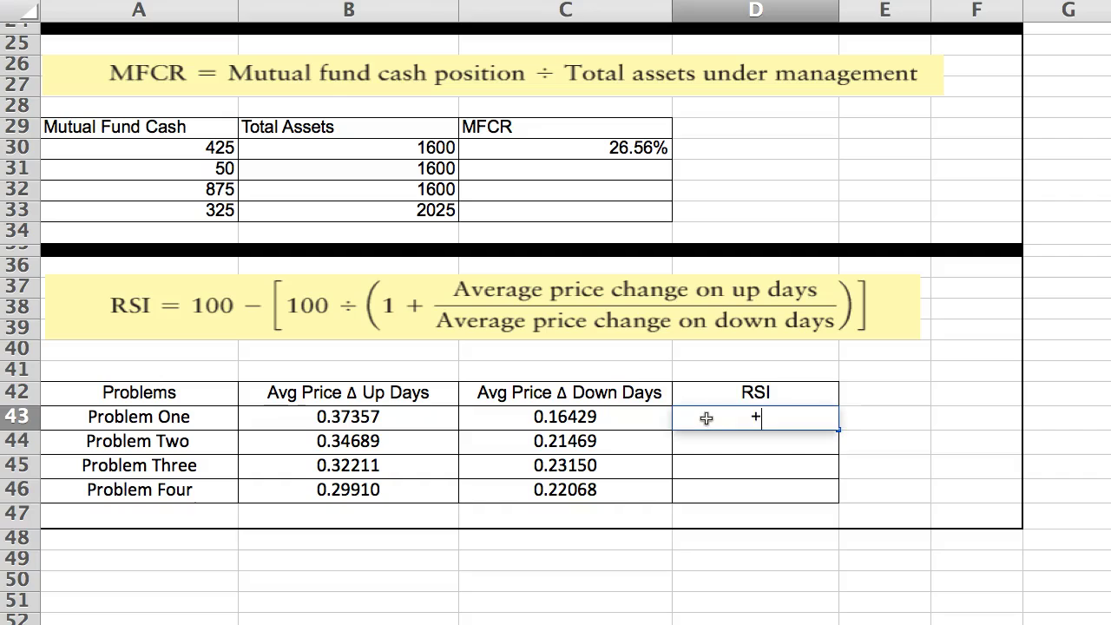
{"action": "type", "text": "100-"}
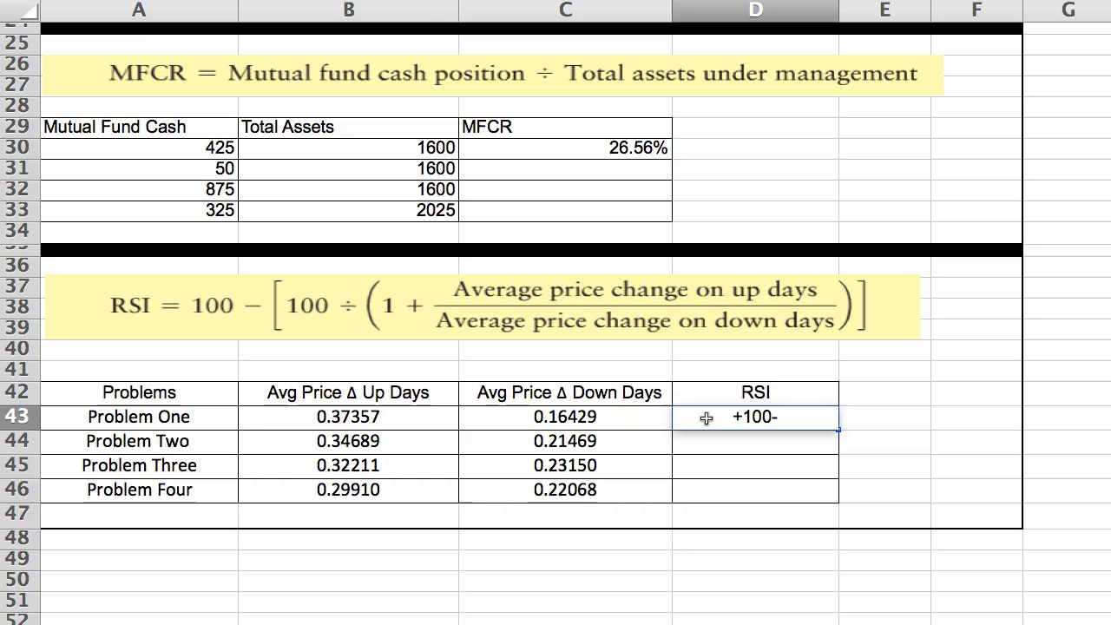
{"action": "type", "text": "(100"}
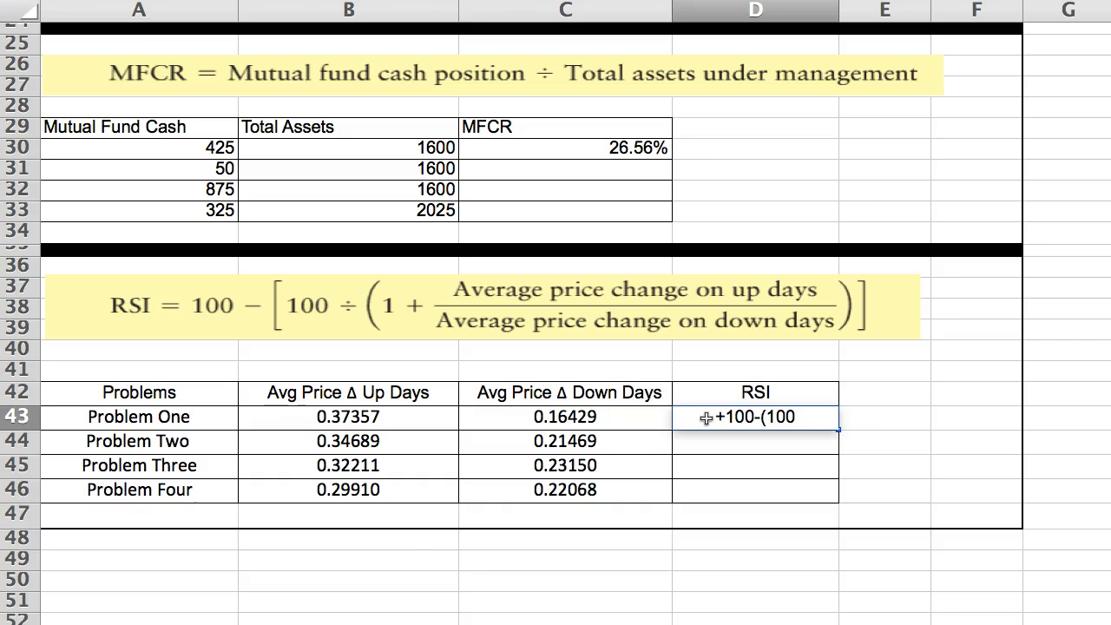
{"action": "type", "text": "/"}
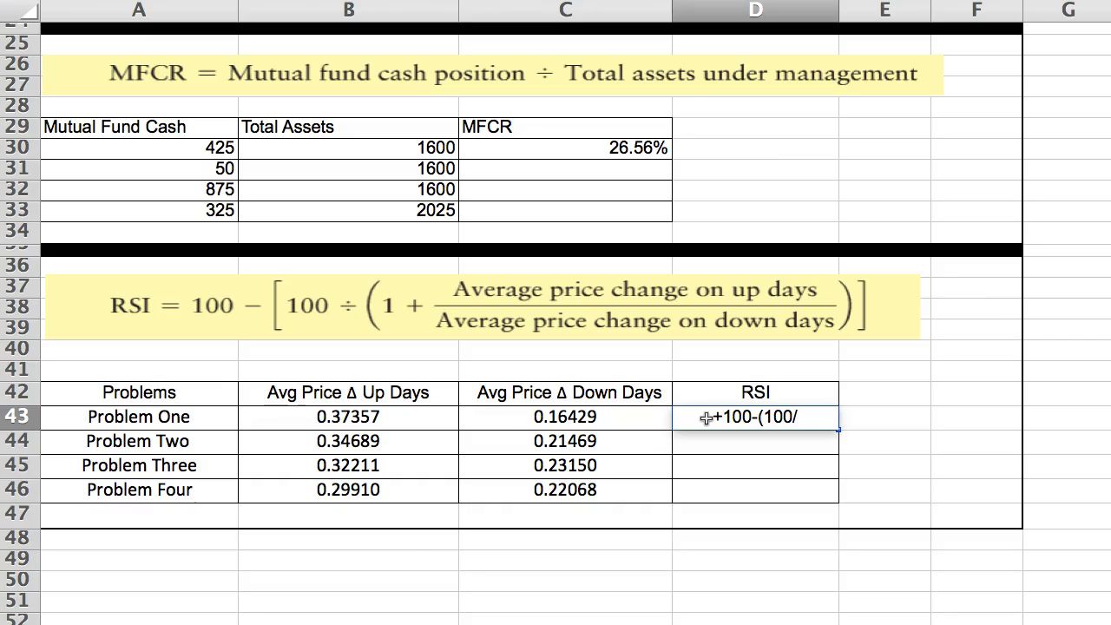
{"action": "type", "text": "("}
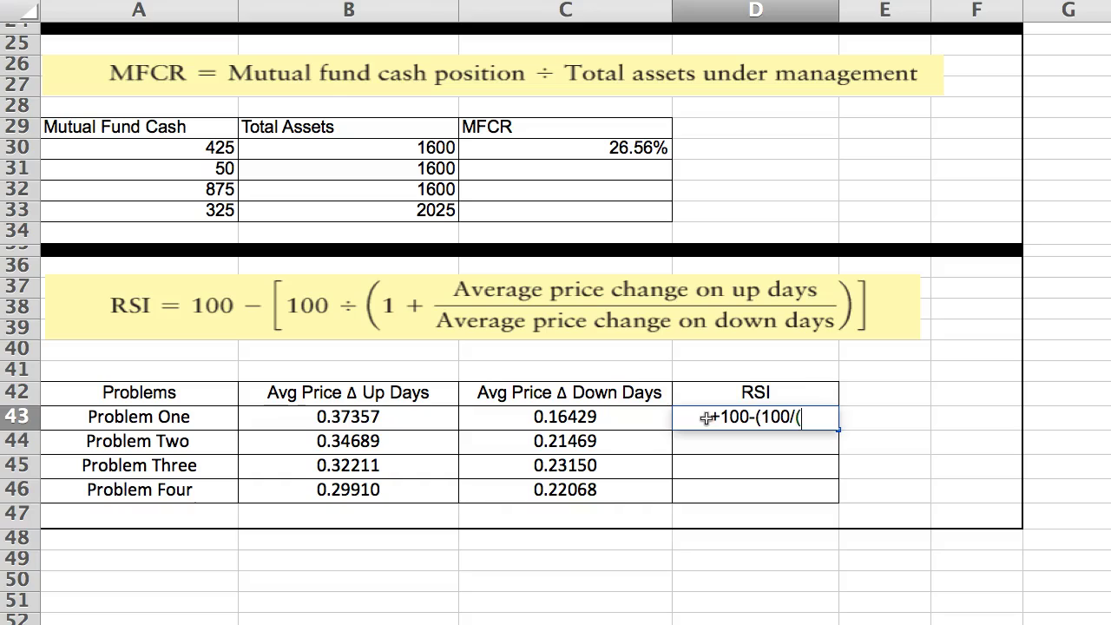
{"action": "type", "text": "1+"}
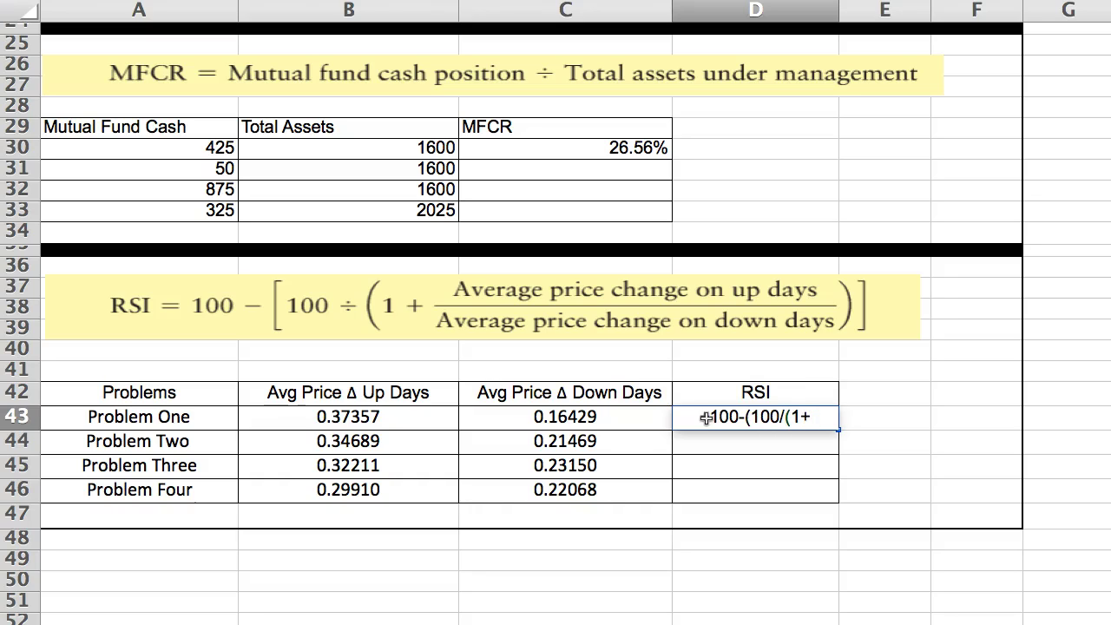
{"action": "type", "text": "("}
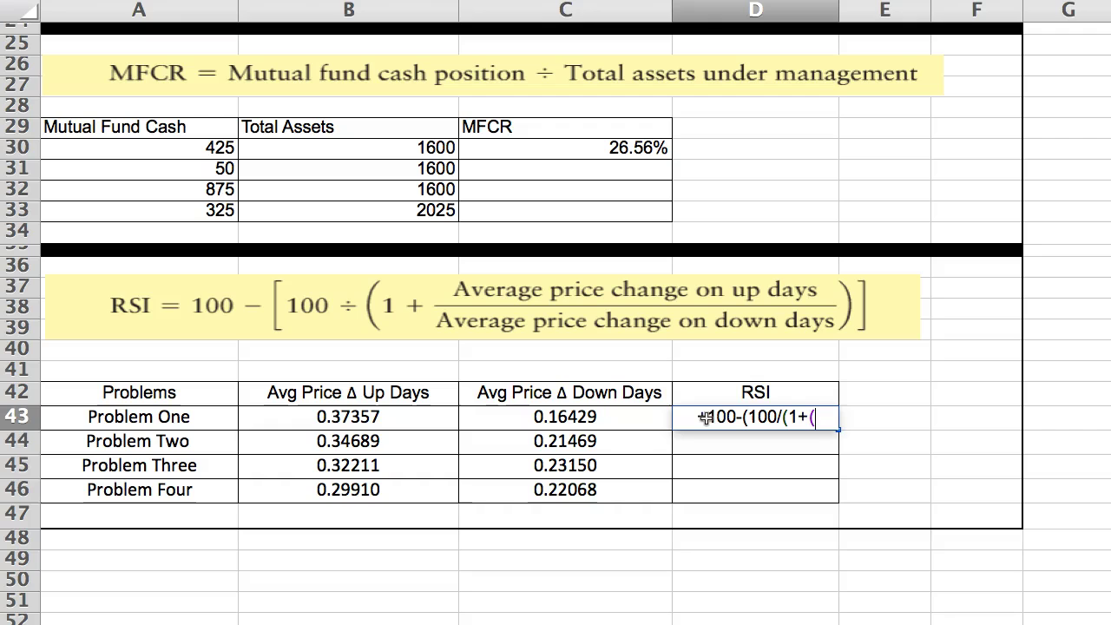
{"action": "left_click", "coordinate": [588, 304]}
{"action": "left_click_drag", "start_coordinate": [587, 304], "coordinate": [381, 419]}
{"action": "type", "text": "/"}
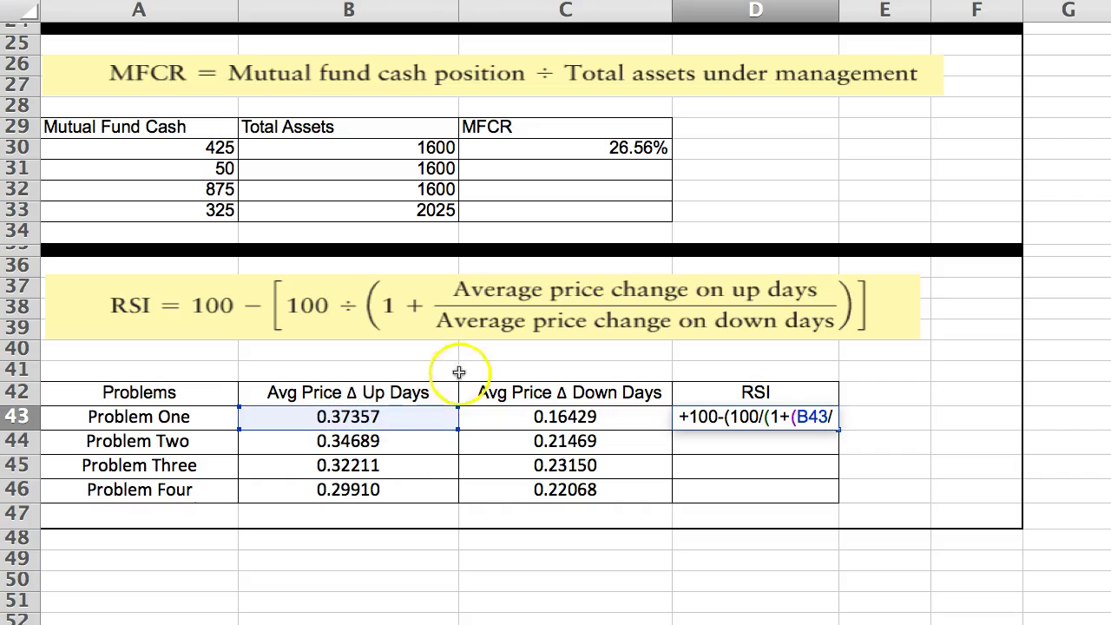
{"action": "left_click", "coordinate": [529, 417]}
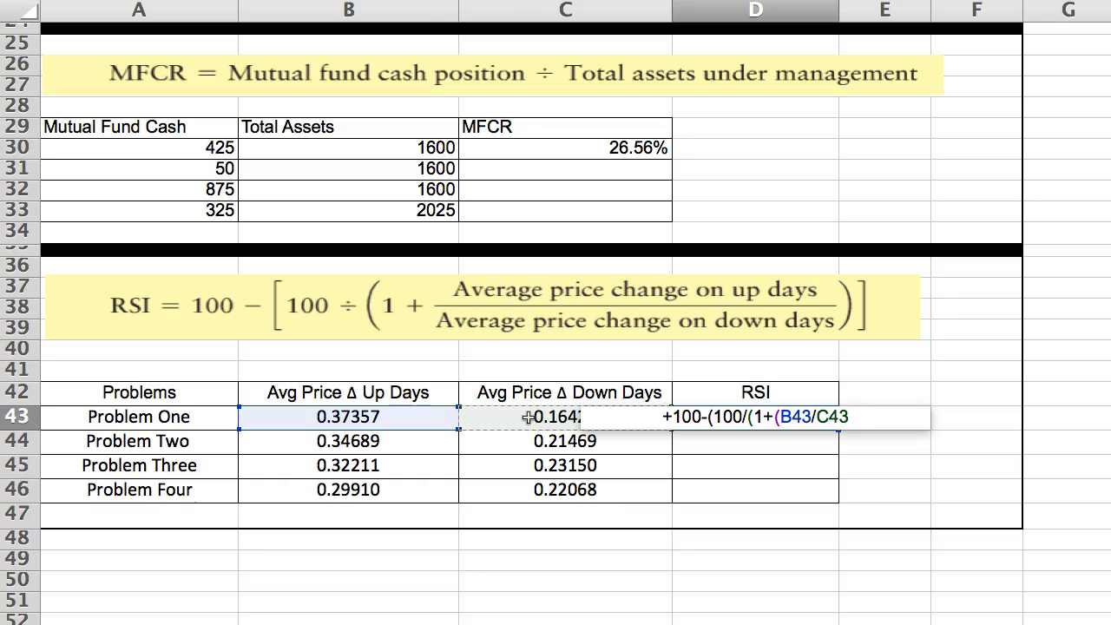
{"action": "type", "text": ")"}
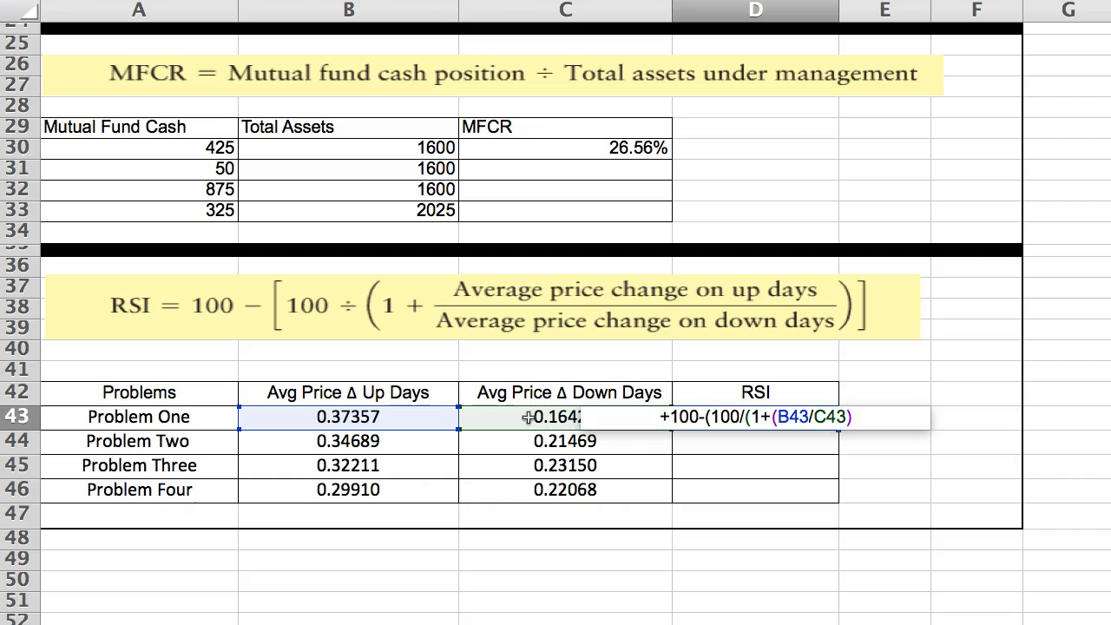
{"action": "type", "text": "))"}
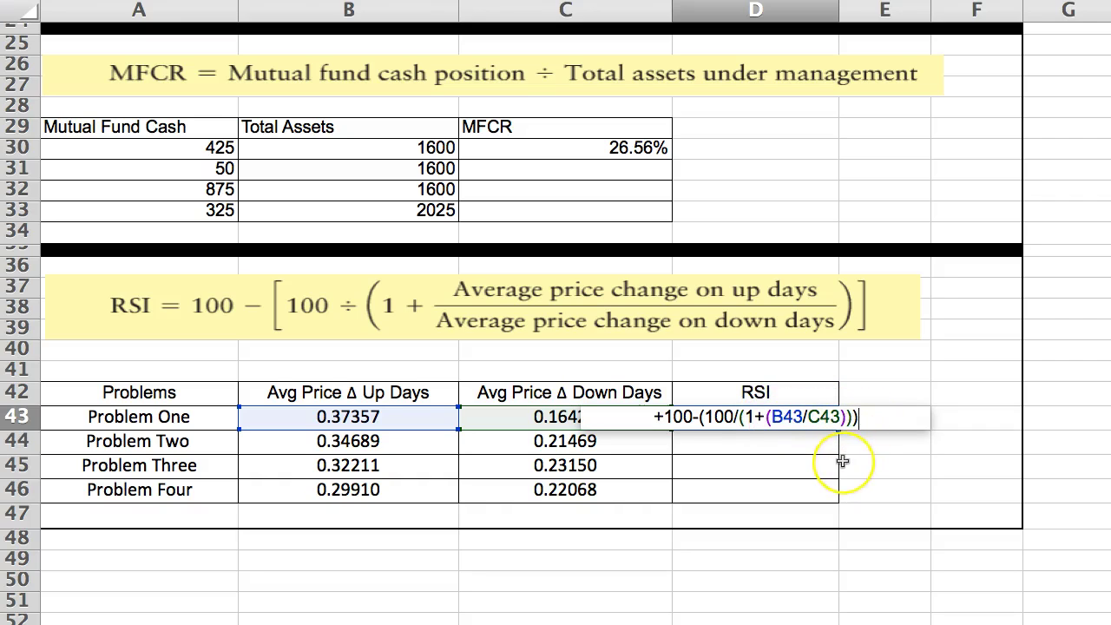
{"action": "key", "text": "Return"}
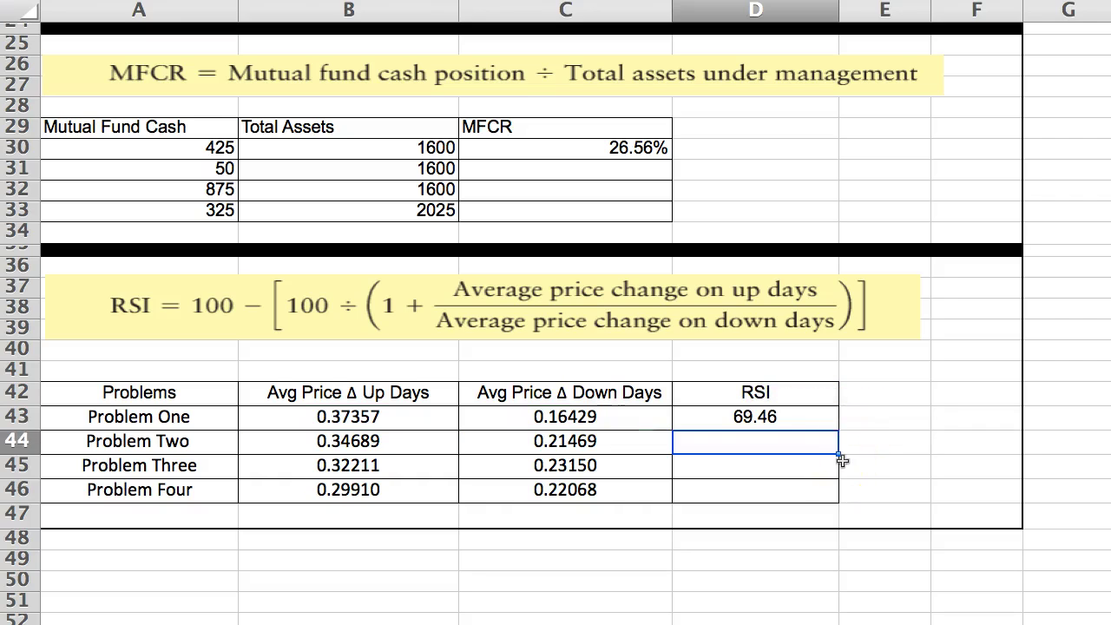
{"action": "left_click", "coordinate": [734, 419]}
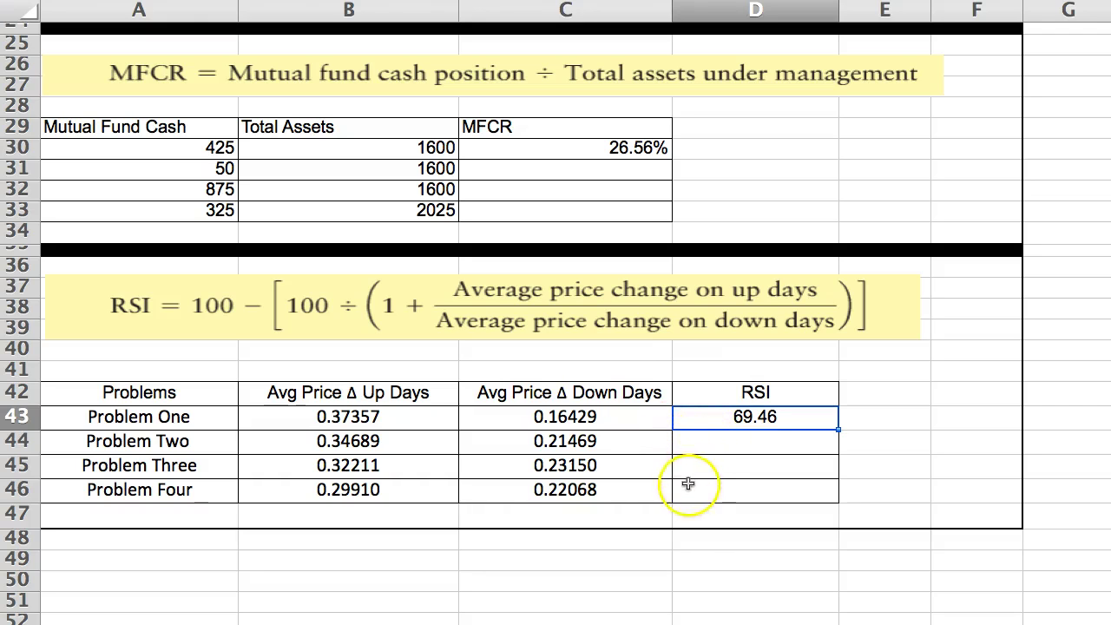
{"action": "scroll", "coordinate": [668, 404], "scroll_direction": "up", "scroll_amount": 5}
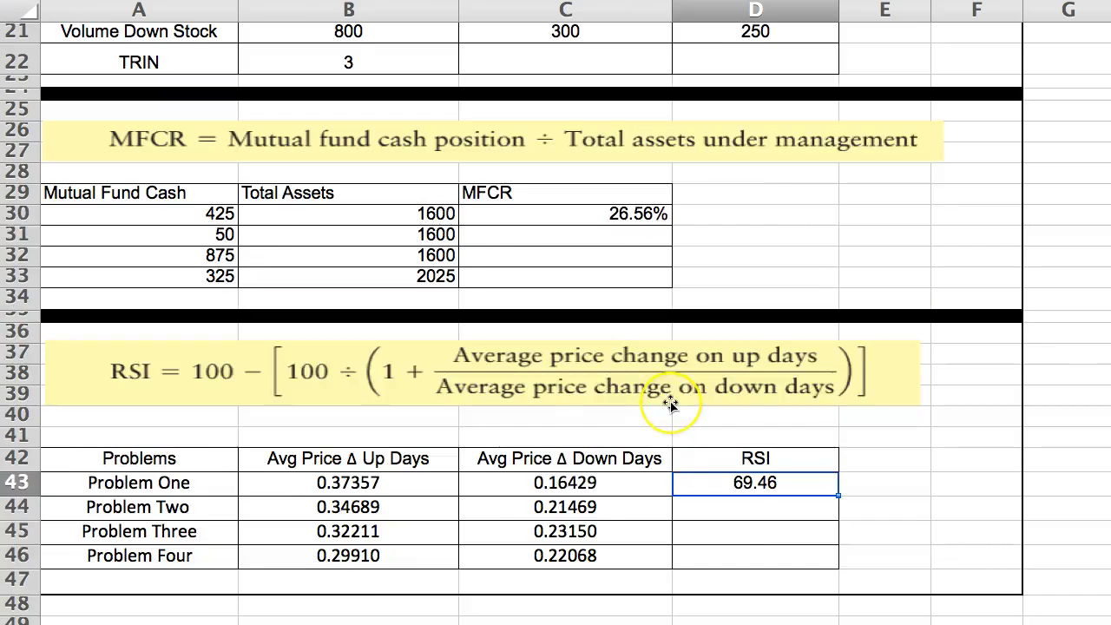
{"action": "scroll", "coordinate": [670, 402], "scroll_direction": "up", "scroll_amount": 15}
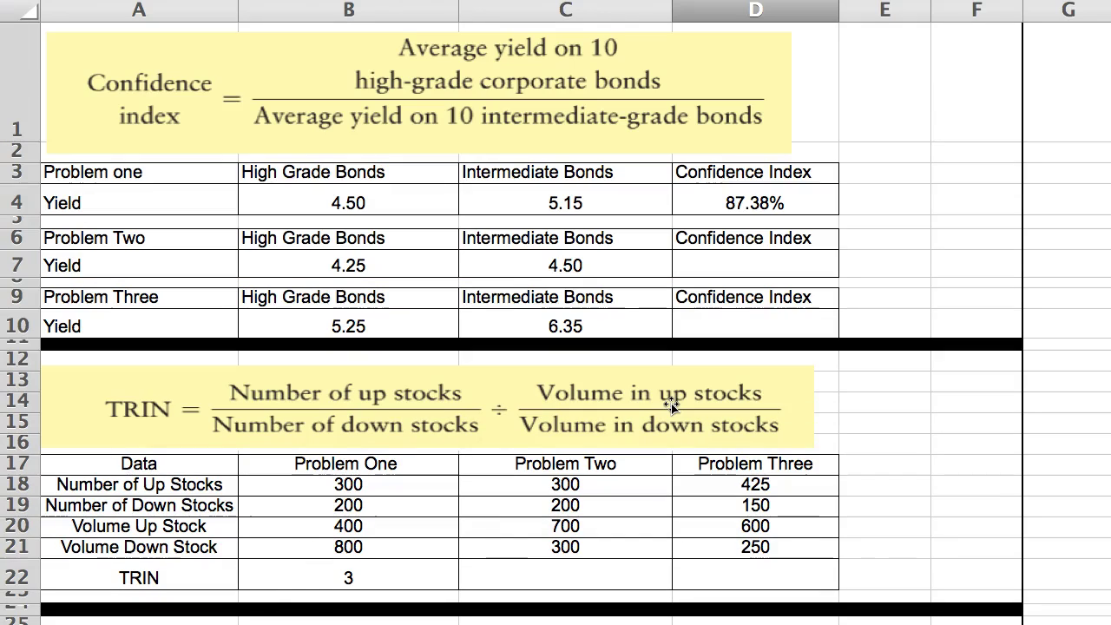